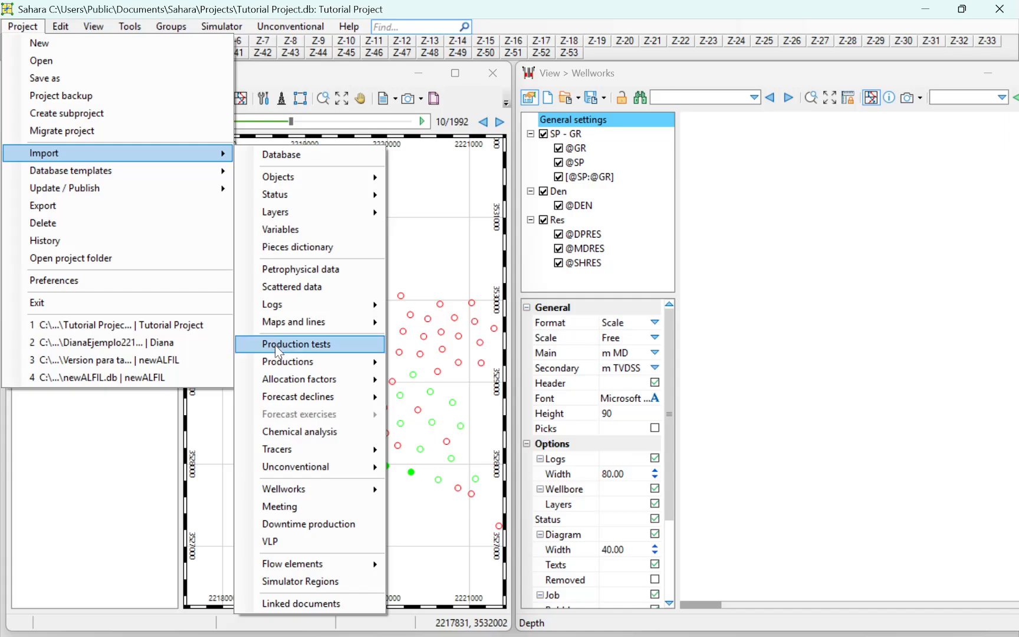
Start a production tests import and load the file Orion - Sahara 4.xlsx
left_click(282, 344)
scroll(255, 201, "down", 5)
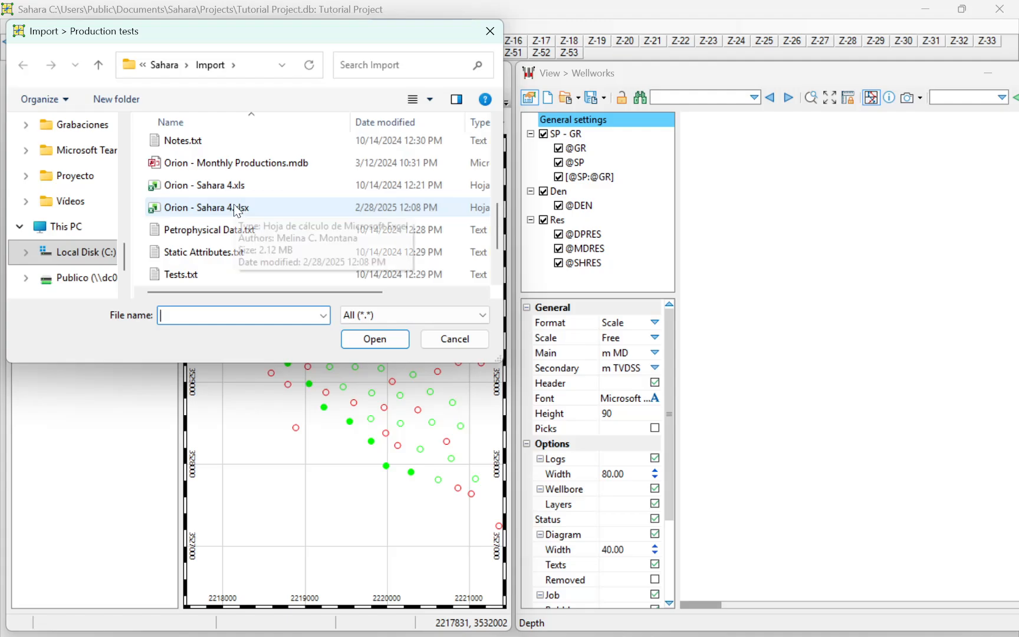
double_click(239, 207)
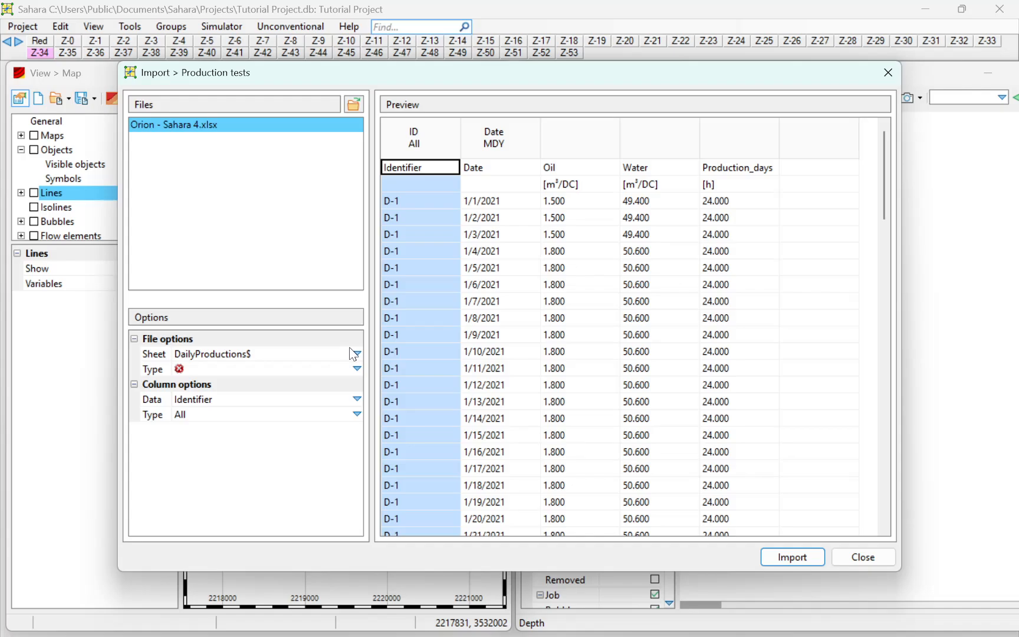
Choose Tests$ as the workbook sheet to import and reposition the import dialog
left_click(353, 354)
scroll(337, 368, "down", 3)
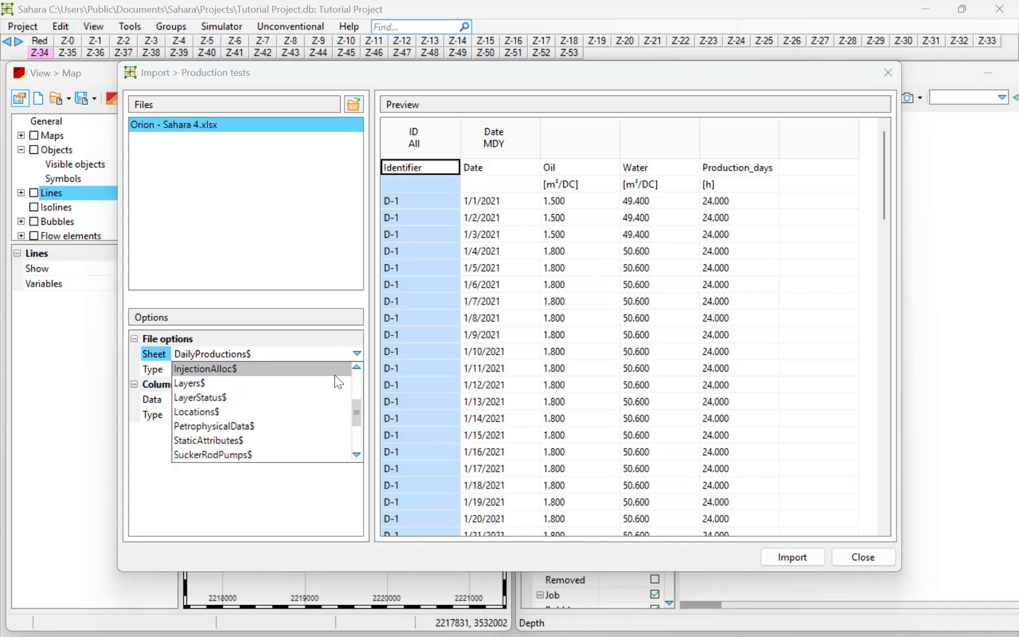
scroll(335, 377, "down", 2)
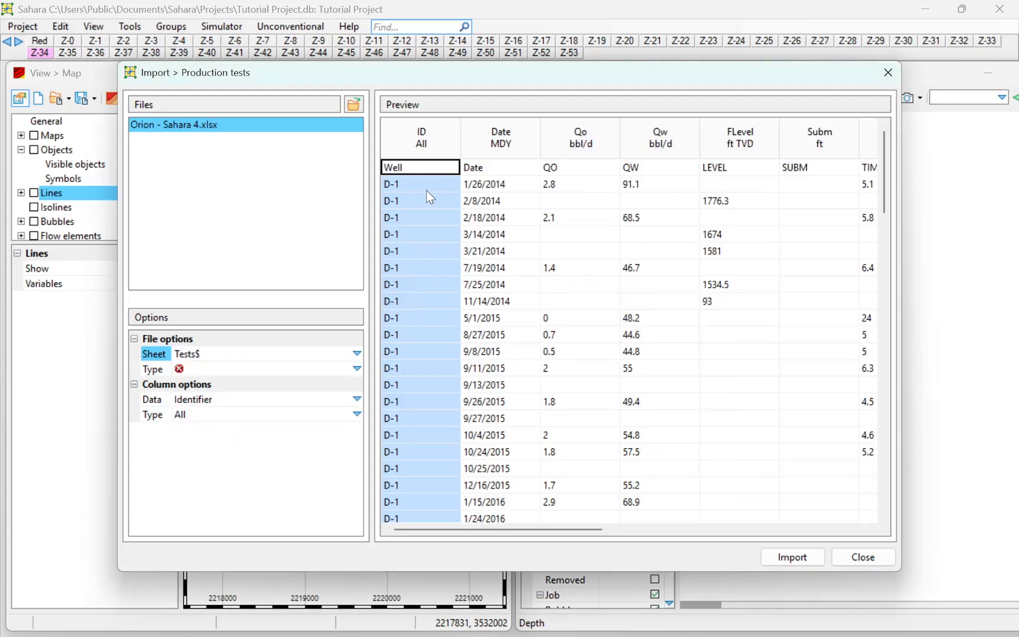
left_click_drag(631, 78, 587, 61)
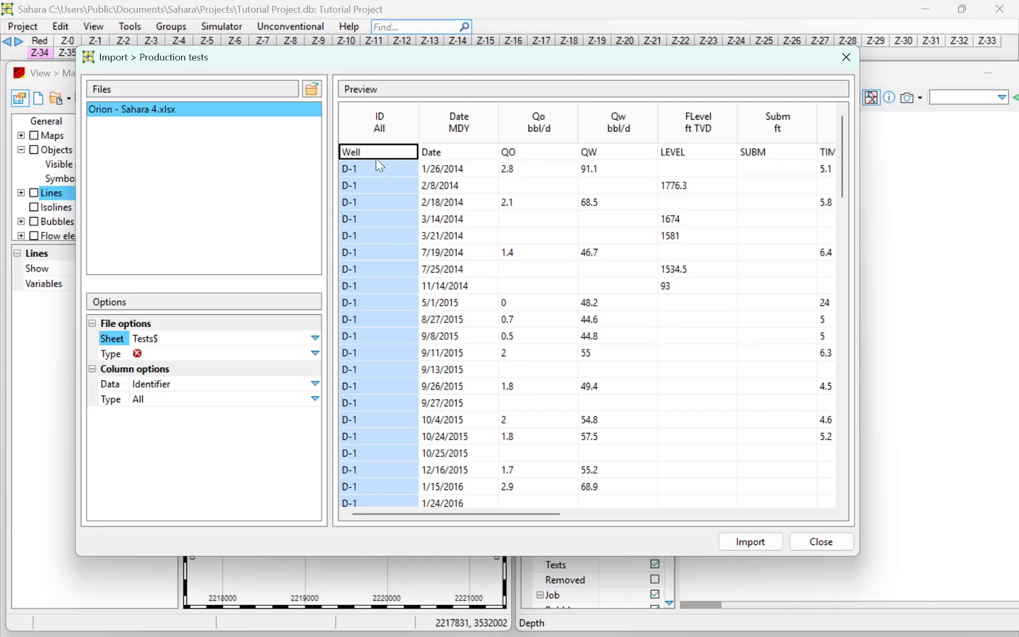
Examine the data types, date format and units assigned to the Well, Date, QO and QW columns in the preview
left_click(366, 207)
left_click(366, 183)
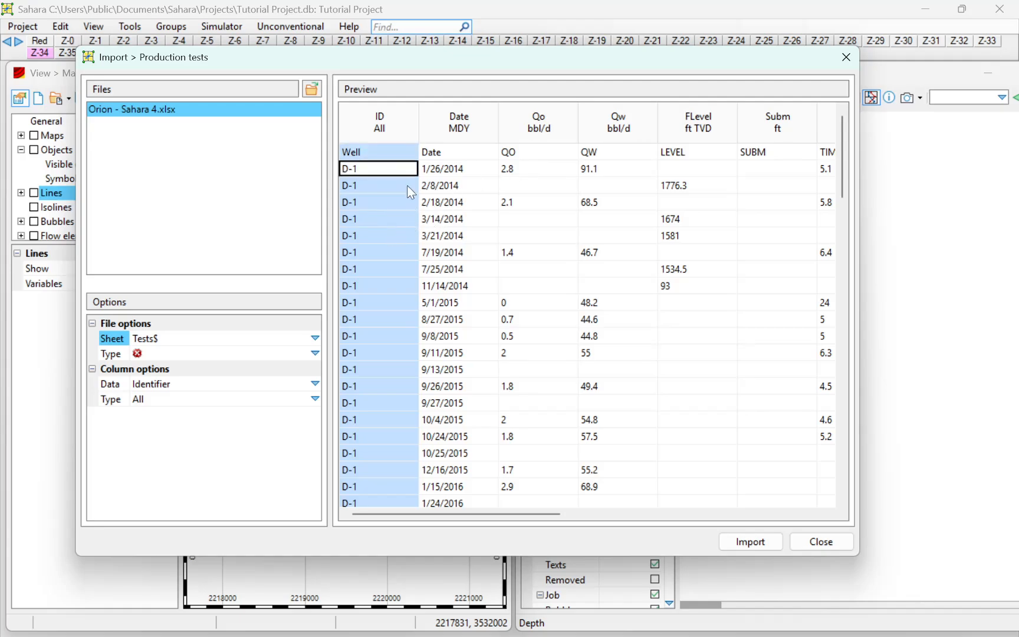
left_click(367, 182)
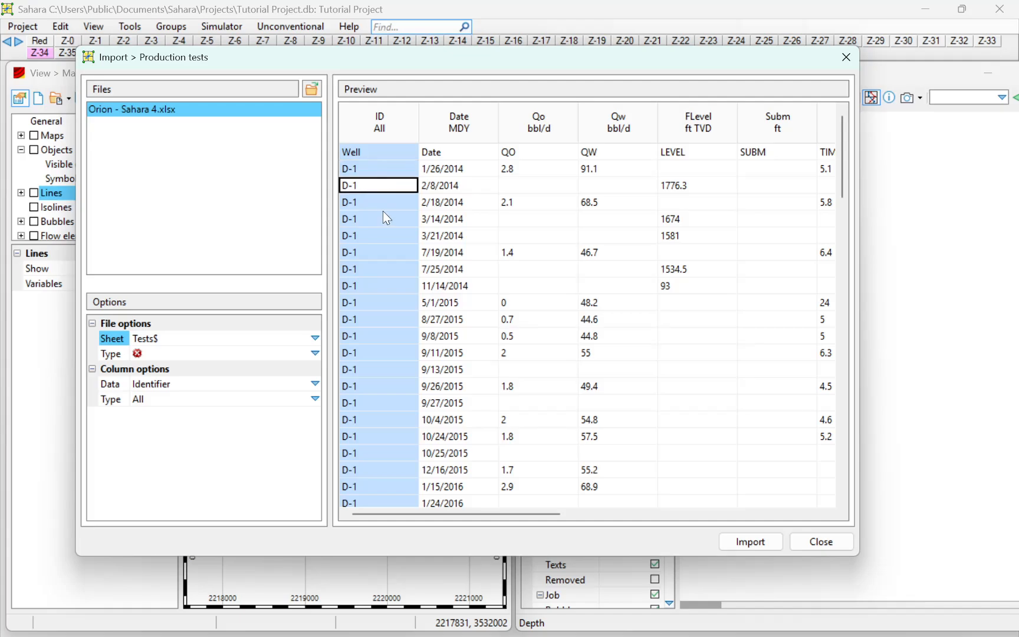
left_click(383, 211)
left_click(382, 171)
left_click(385, 186)
left_click(455, 188)
left_click(454, 172)
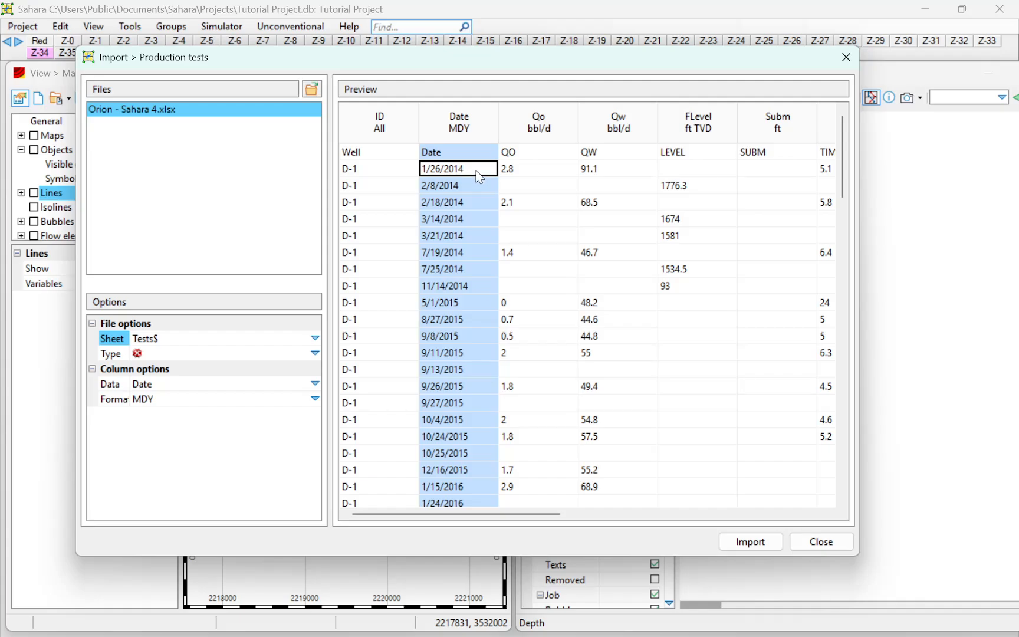
left_click(515, 172)
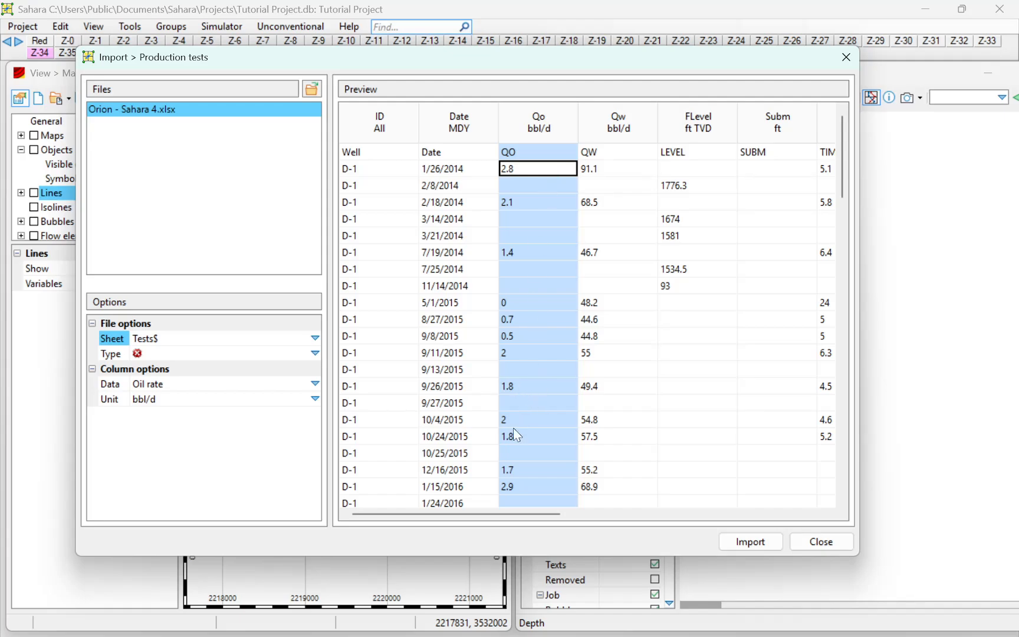
left_click(613, 171)
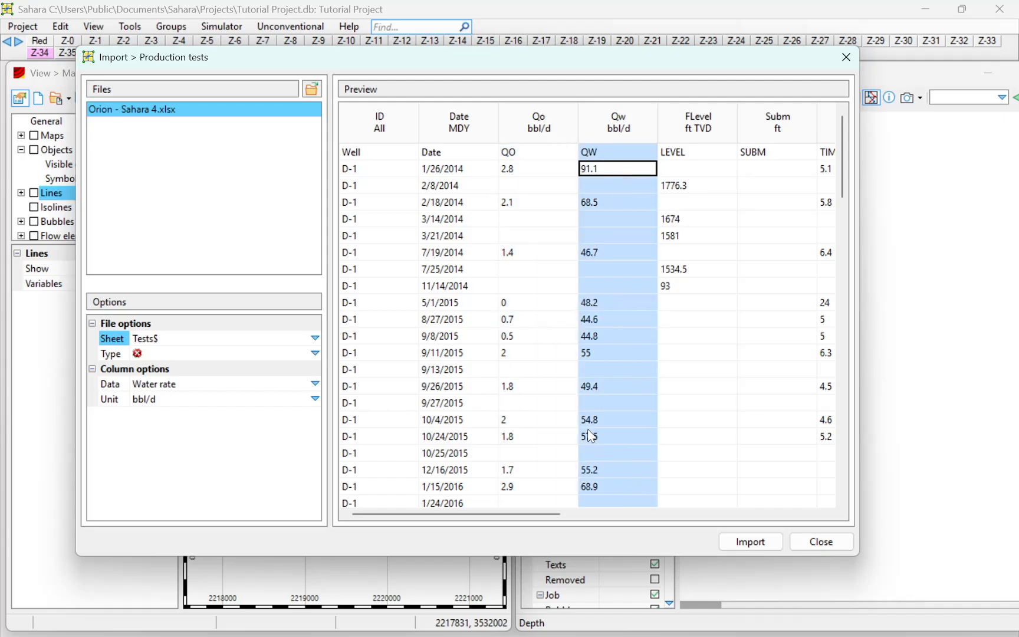
scroll(514, 514, "right", 3)
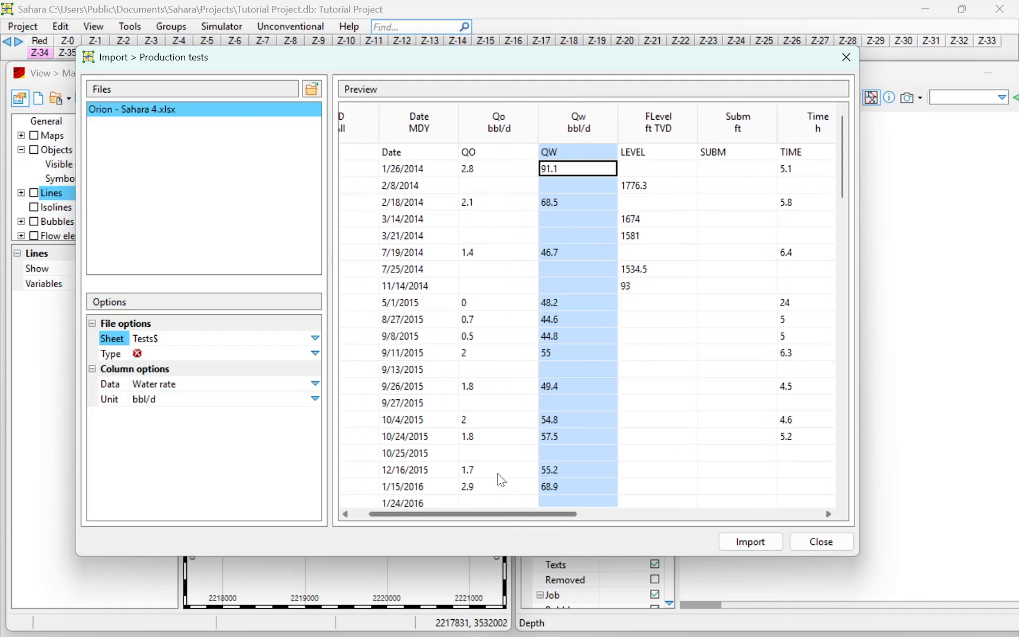
left_click(470, 232)
left_click(433, 184)
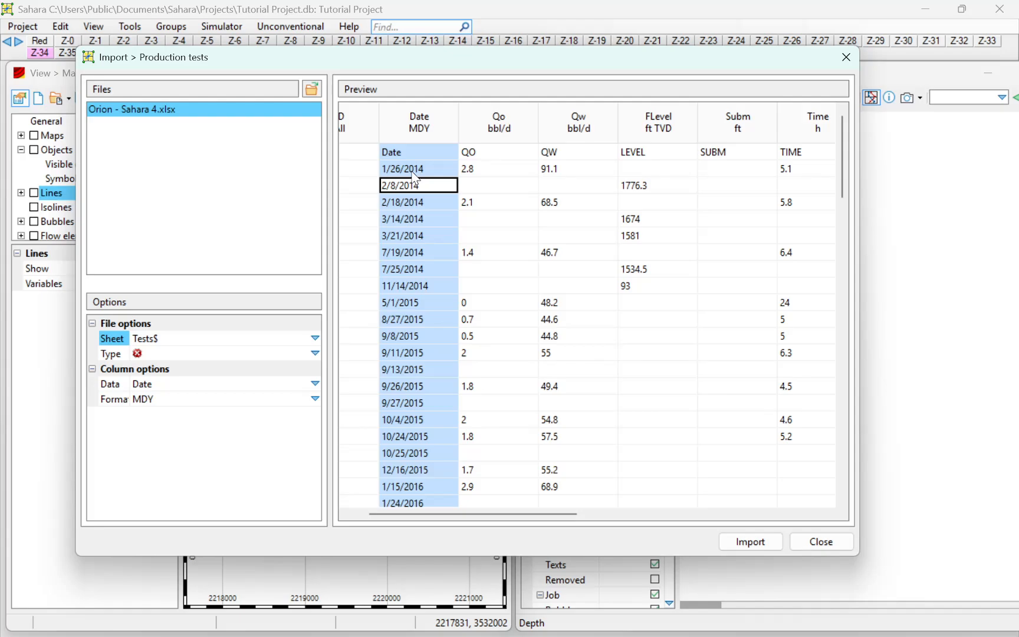
Set the units of the oil rate and water rate columns to m³/d
left_click(490, 170)
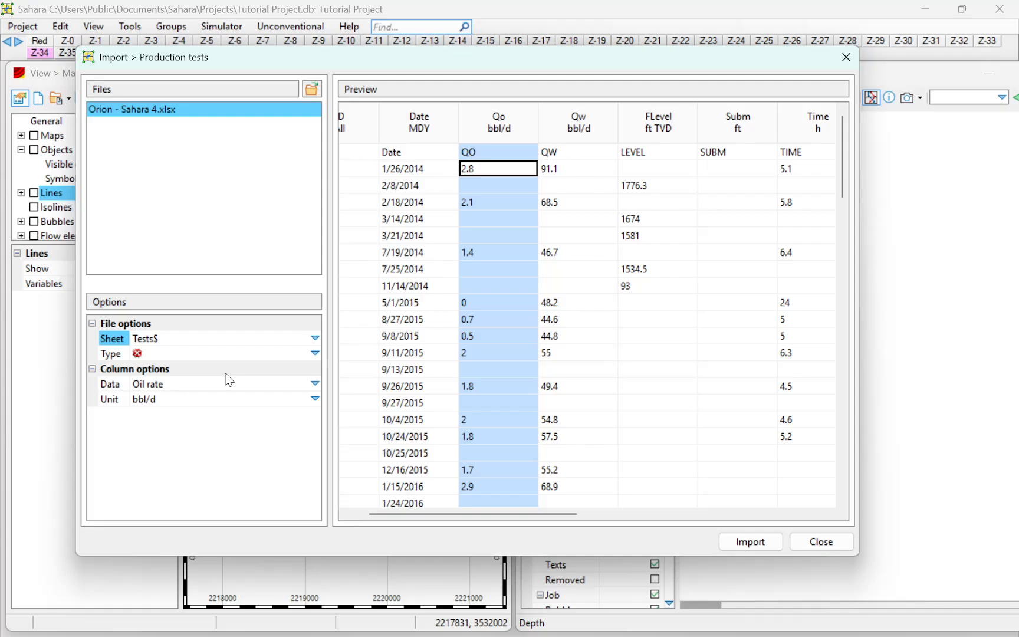
left_click(317, 401)
left_click(315, 400)
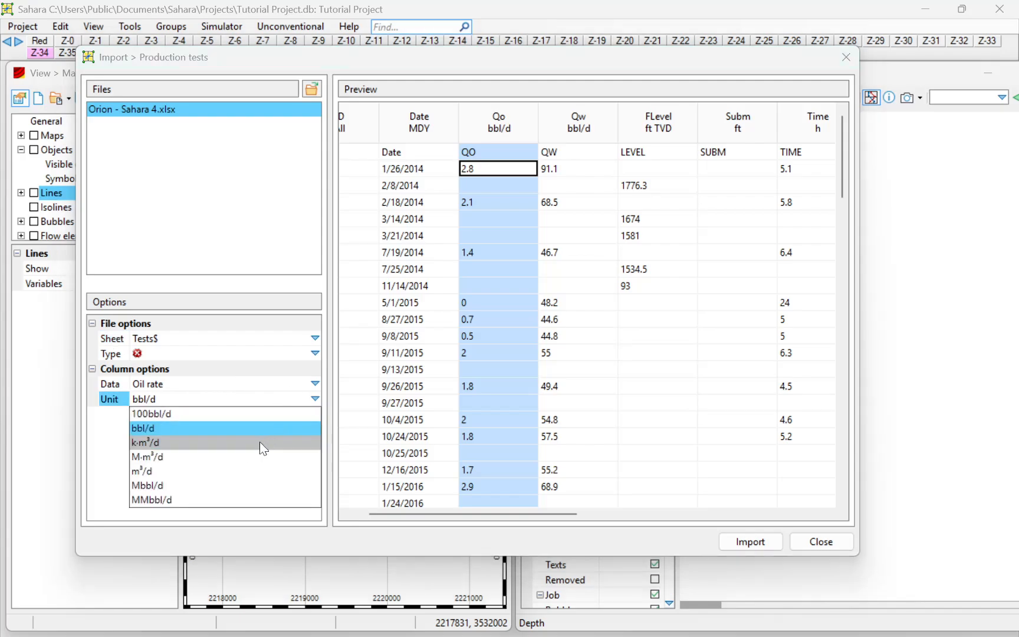
left_click(233, 472)
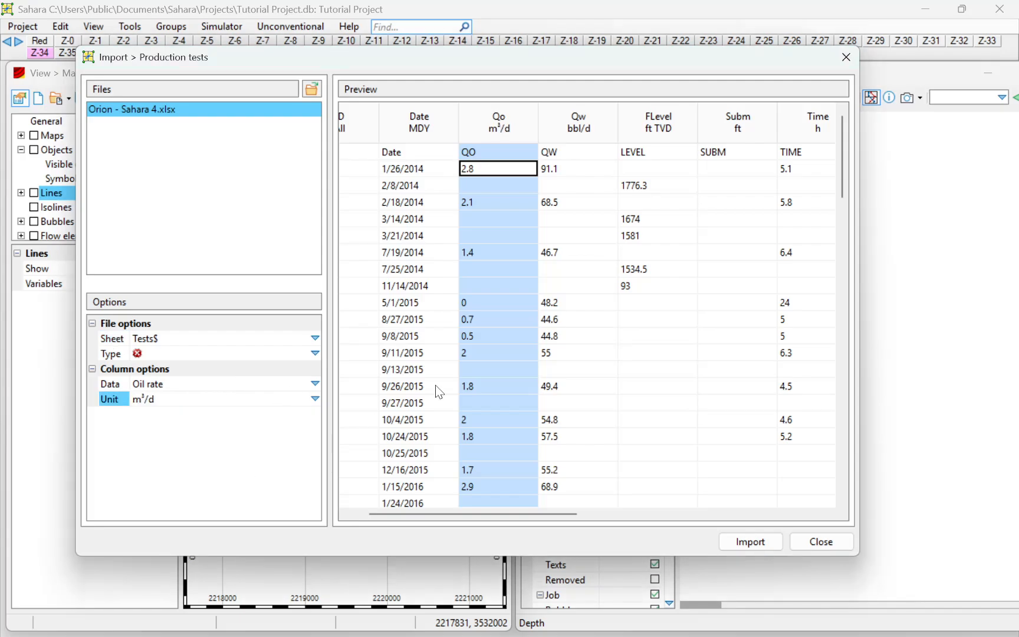
left_click(593, 192)
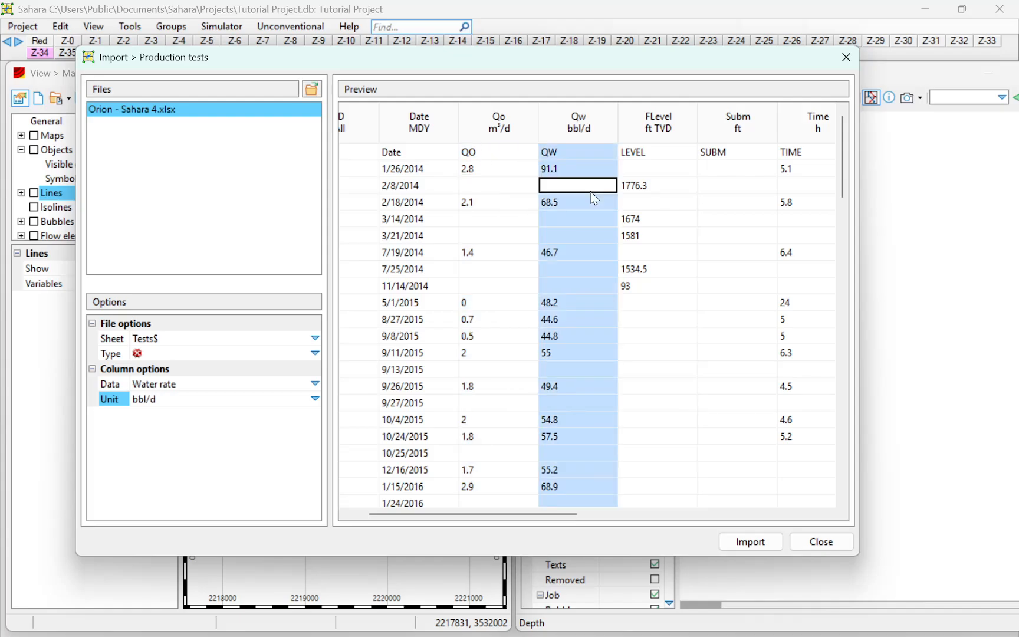
left_click(315, 399)
left_click(239, 470)
Set the fluid level column's unit to m TVD and the submergence column's unit to m
left_click(657, 235)
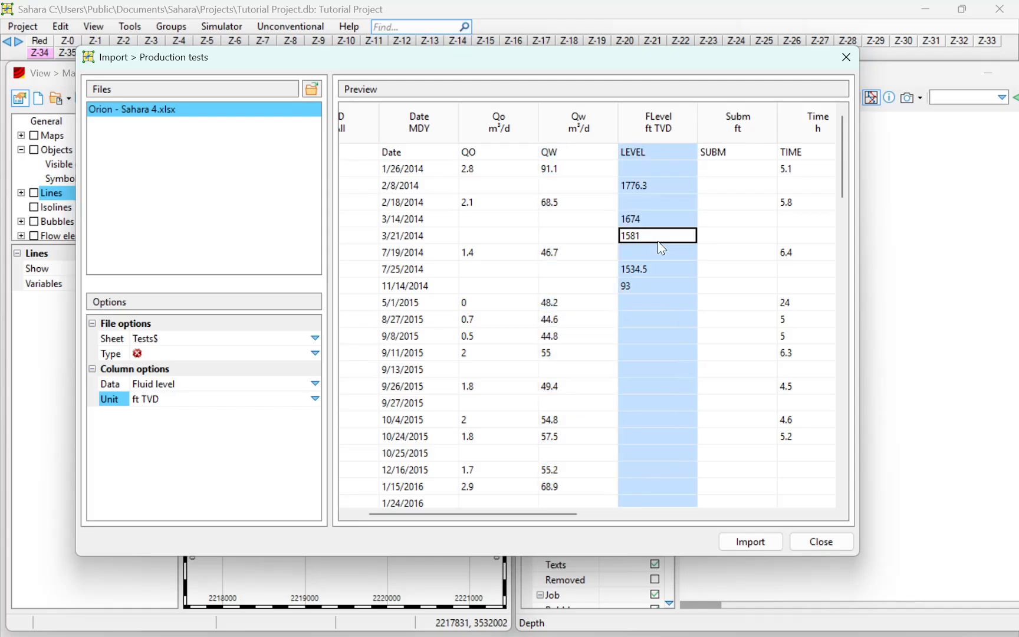
left_click(315, 399)
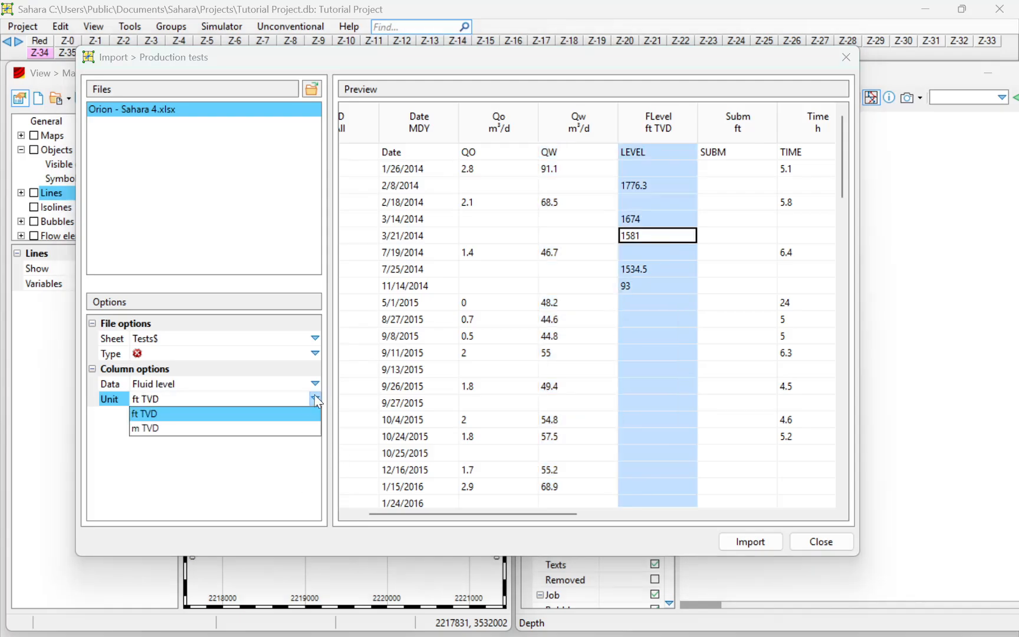
left_click(245, 429)
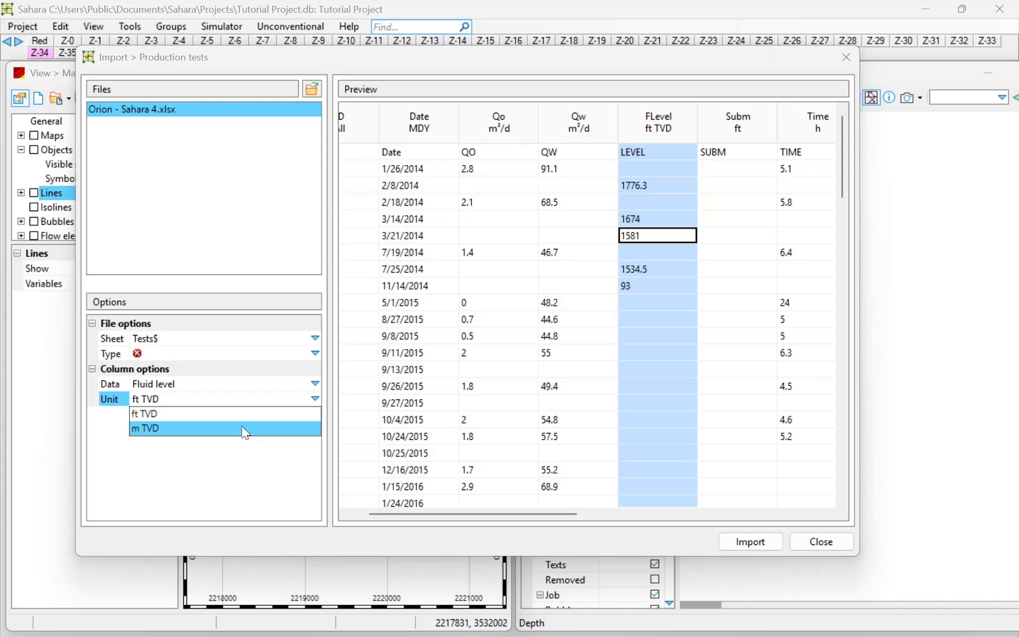
left_click(244, 431)
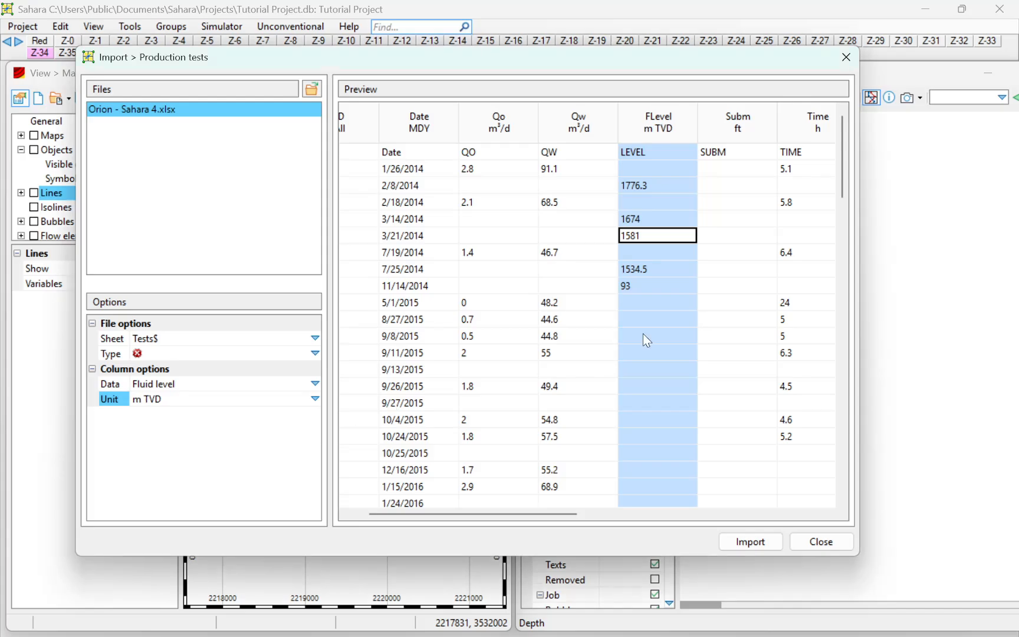
left_click(737, 202)
left_click(311, 398)
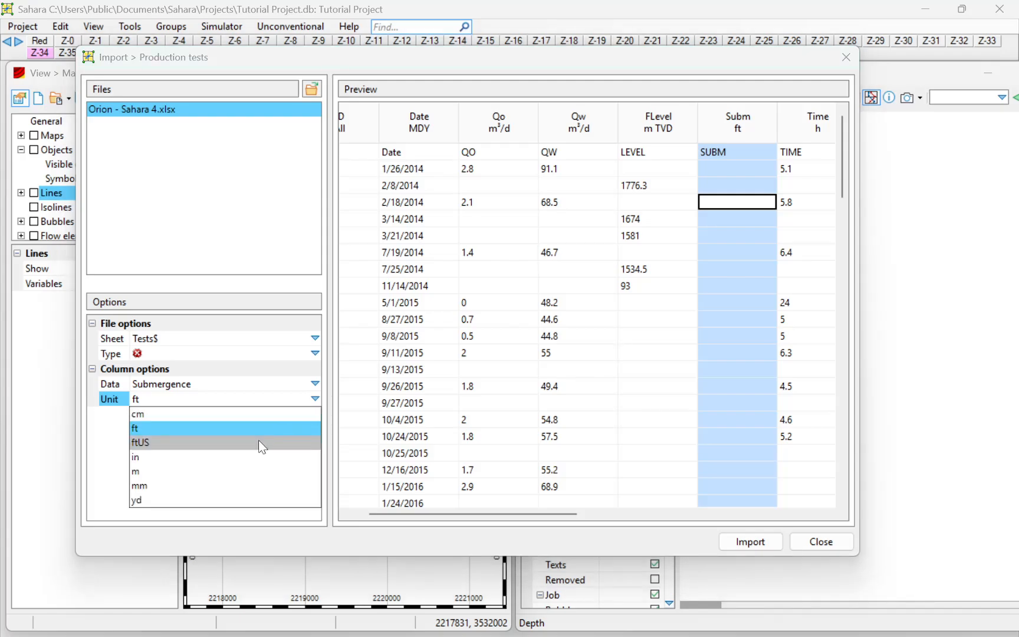
left_click(211, 471)
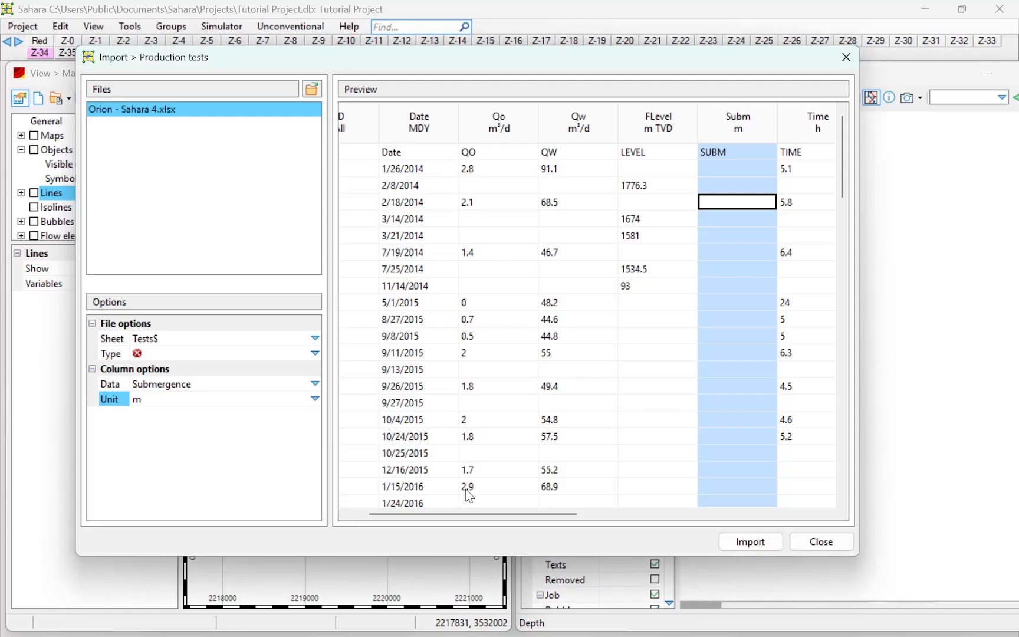
Check the Time column's unit, and set the static level column's unit to m TVD
left_click_drag(446, 514, 544, 514)
left_click(604, 233)
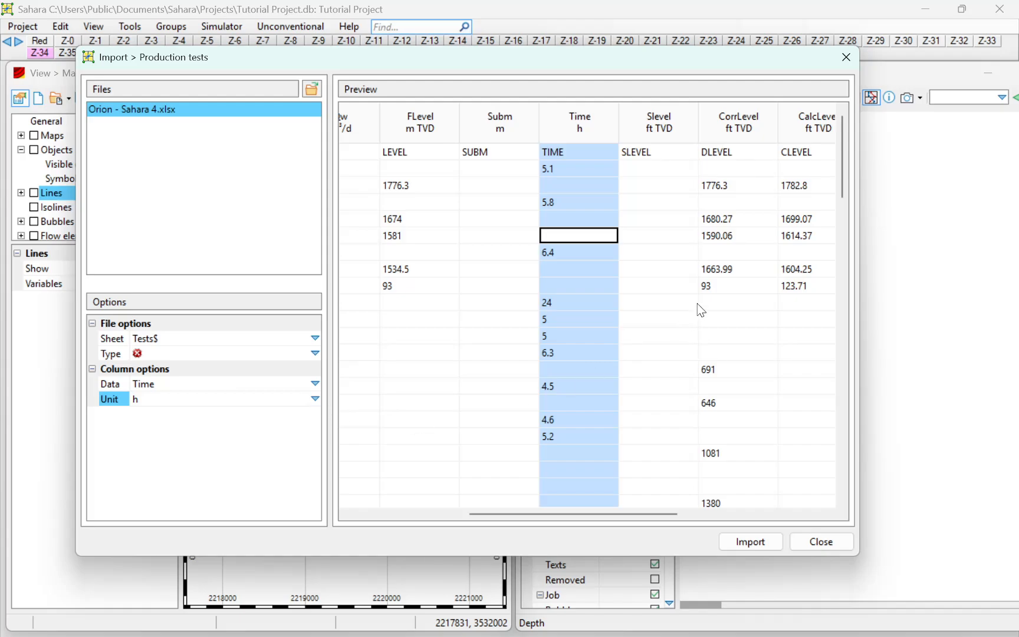
left_click(608, 219)
left_click(585, 192)
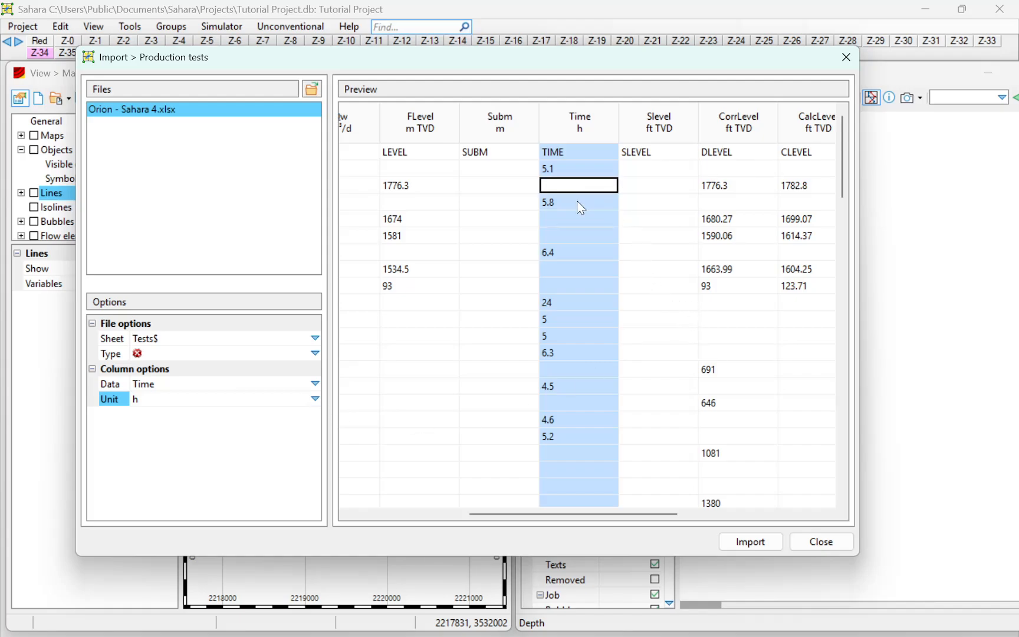
left_click(576, 200)
left_click(557, 252)
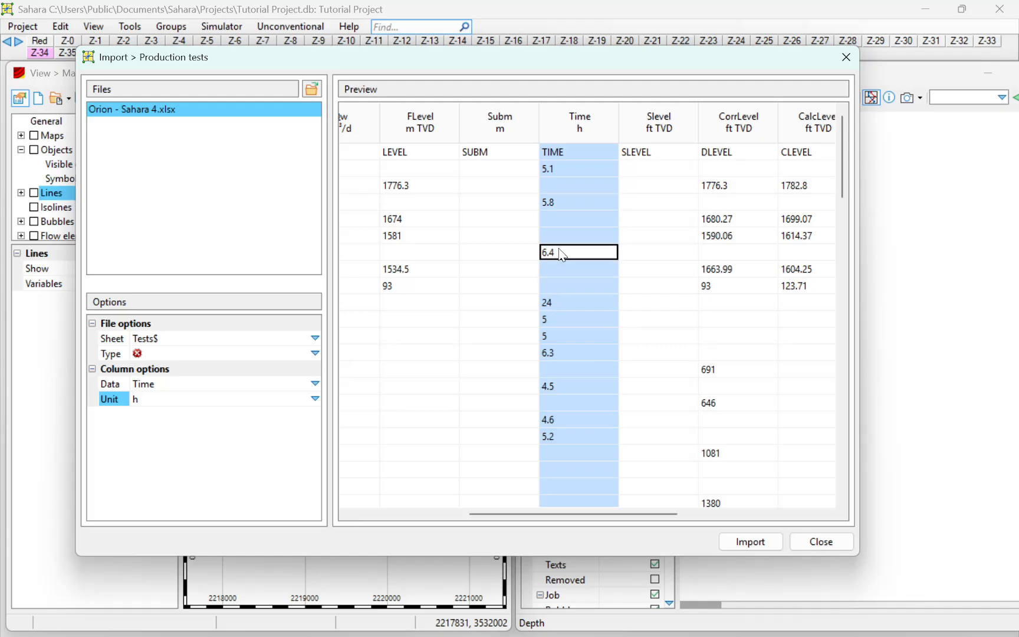
left_click_drag(520, 515, 562, 515)
left_click(544, 235)
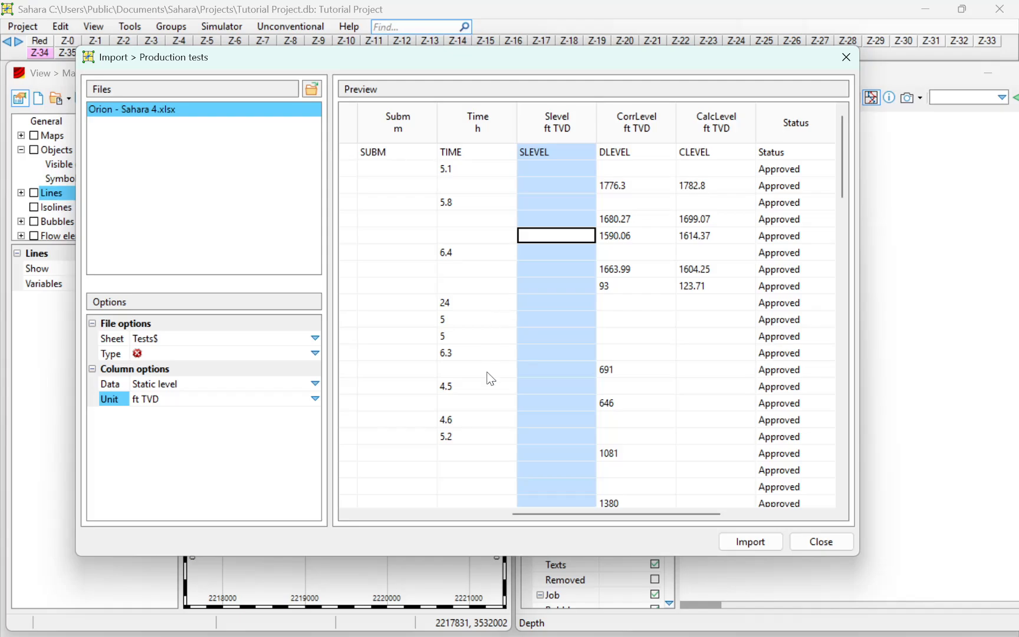
left_click(322, 394)
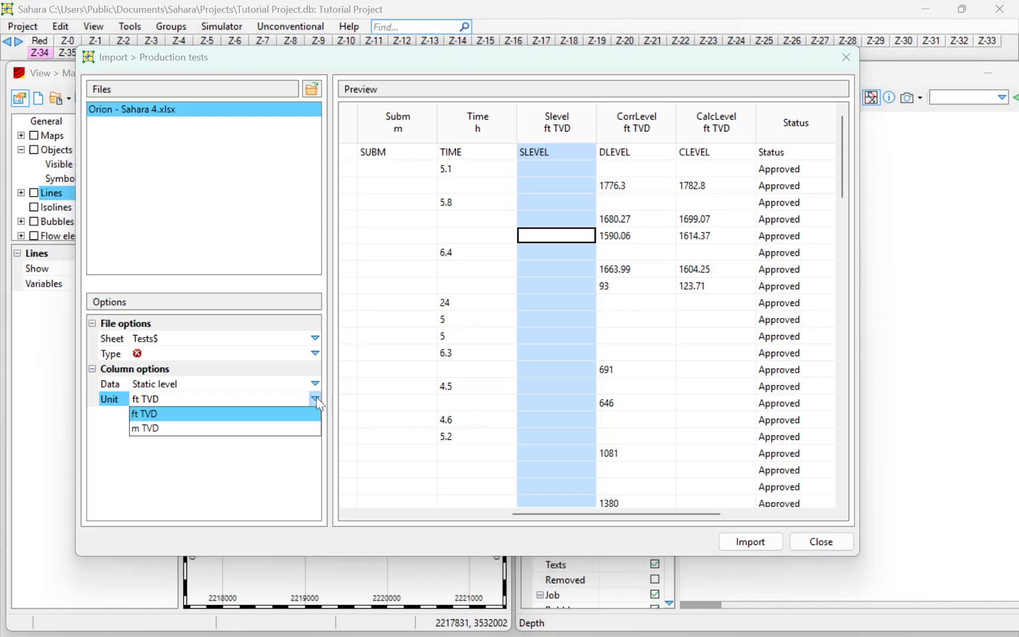
left_click(268, 429)
Set the units of the corrected level and calculated level columns to m TVD
left_click(665, 287)
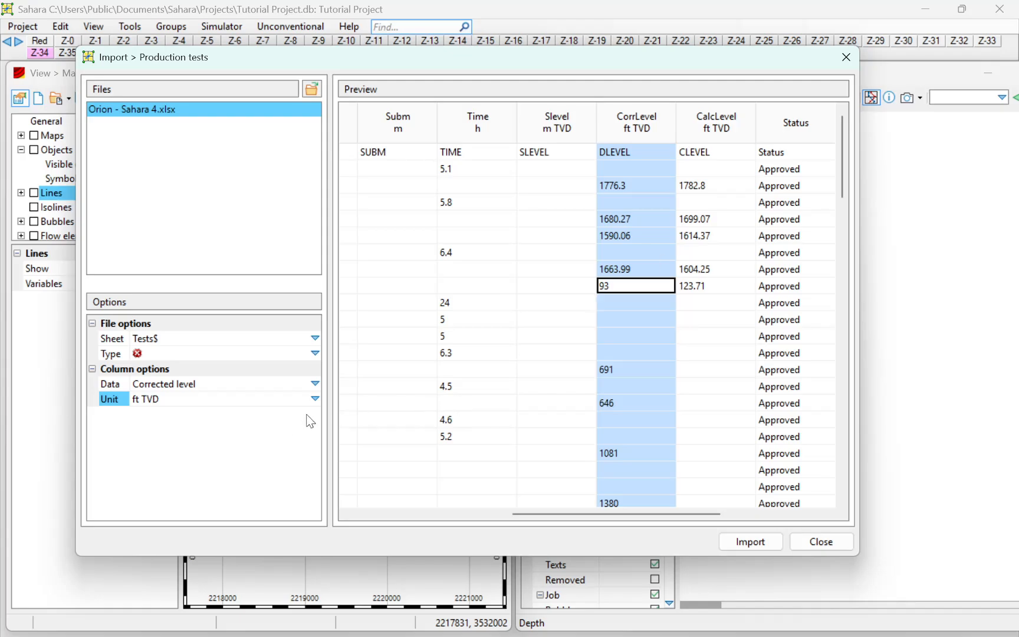
left_click(315, 399)
left_click(263, 430)
left_click(720, 270)
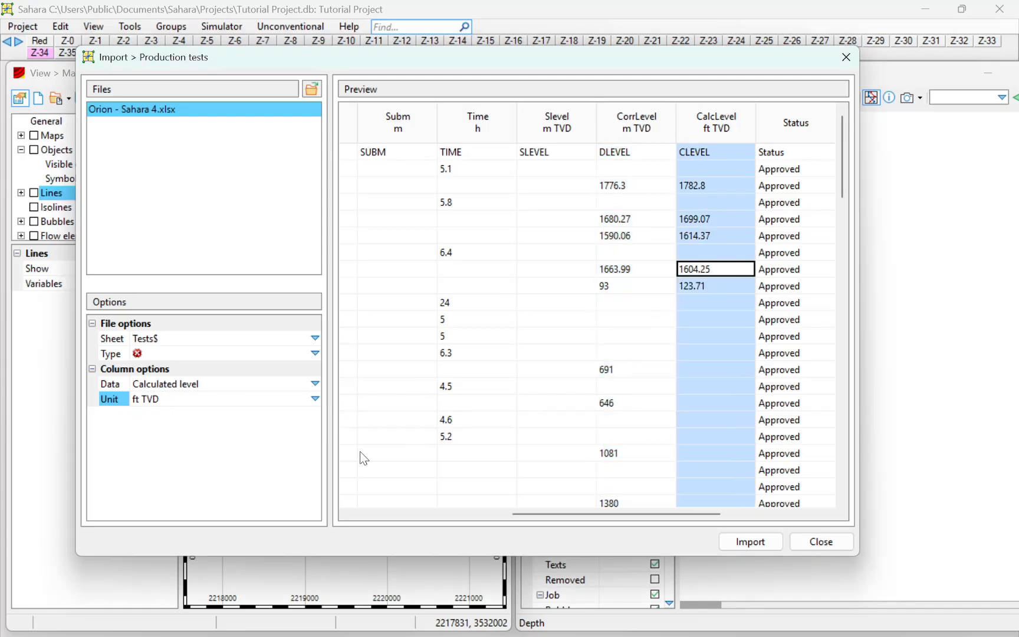
left_click(315, 399)
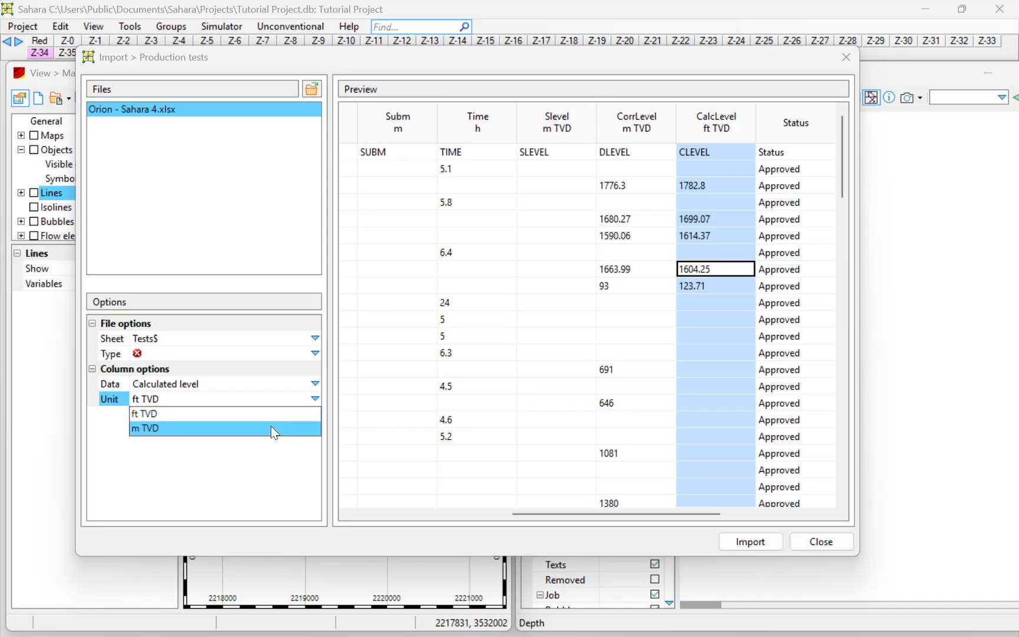
left_click(271, 428)
Check the data type assigned to the Status column and review the column settings back to the oil rate column
left_click(789, 258)
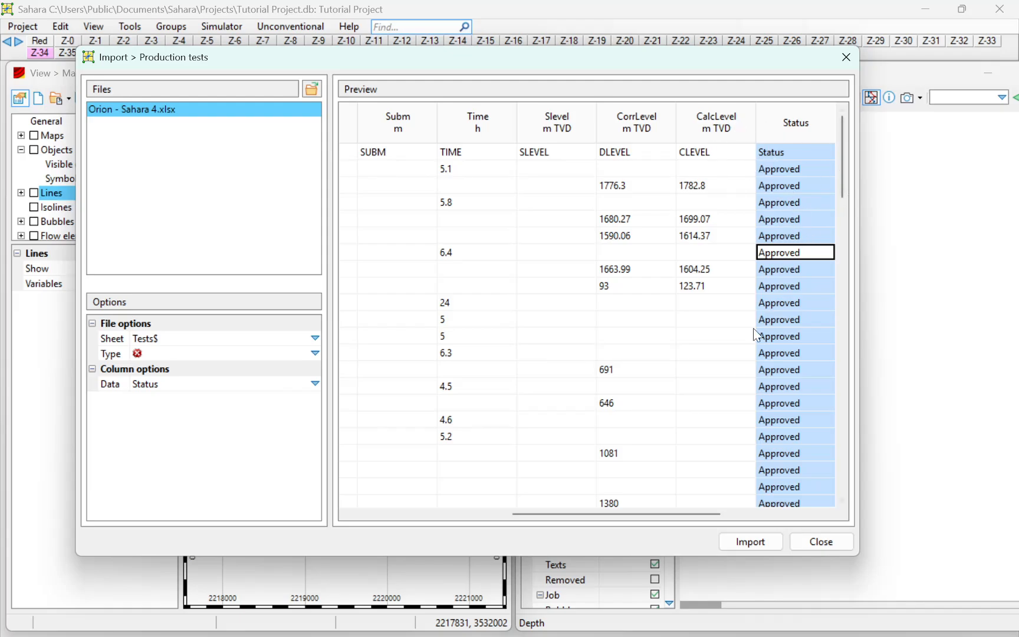
scroll(592, 512, "right", 3)
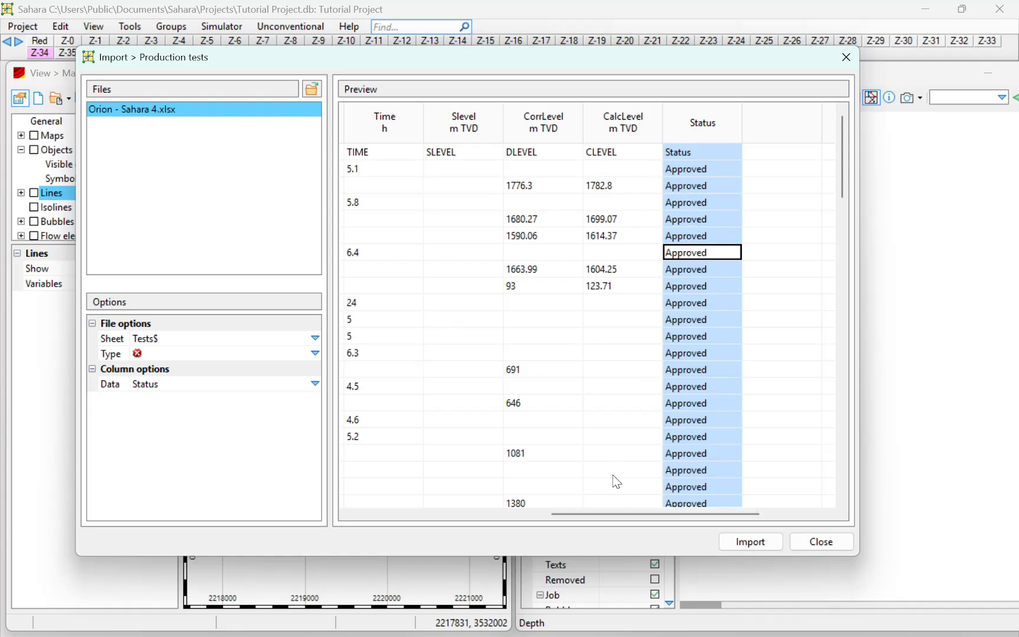
scroll(626, 512, "left", 3)
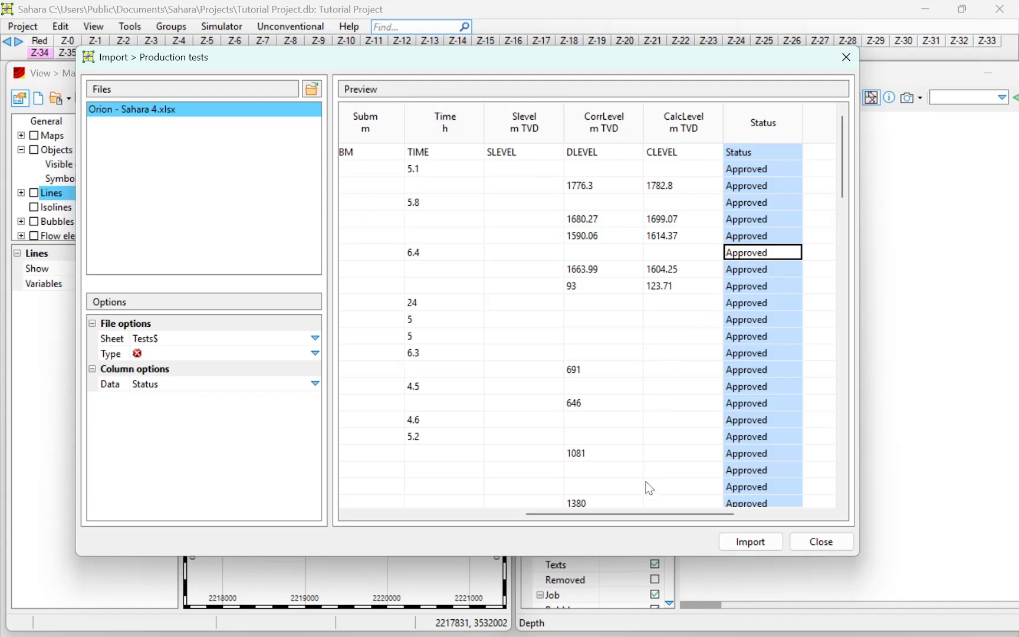
scroll(590, 517, "left", 2)
left_click_drag(590, 516, 426, 511)
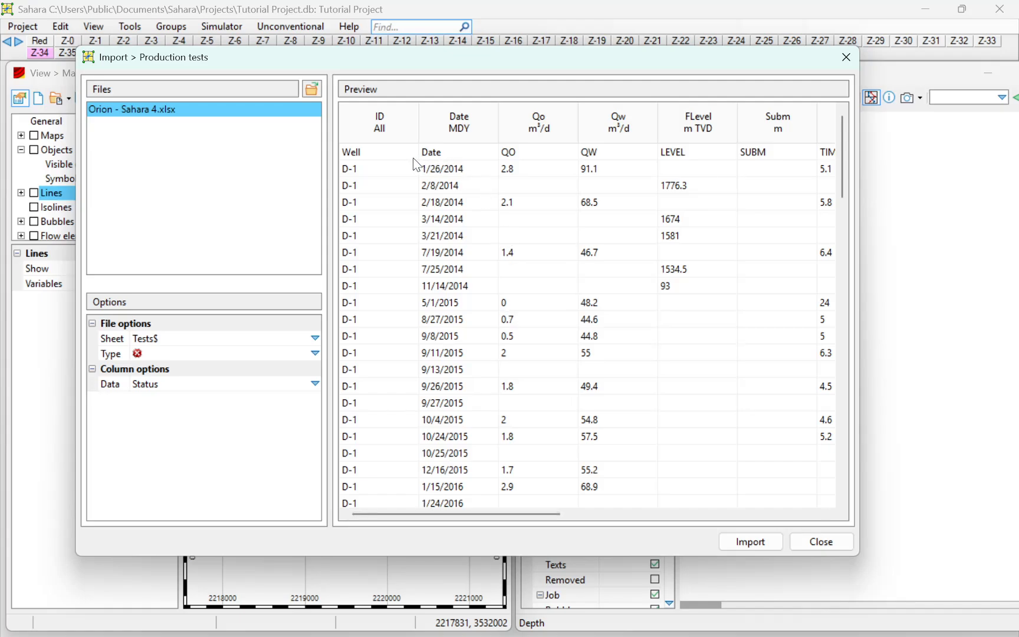
left_click(530, 155)
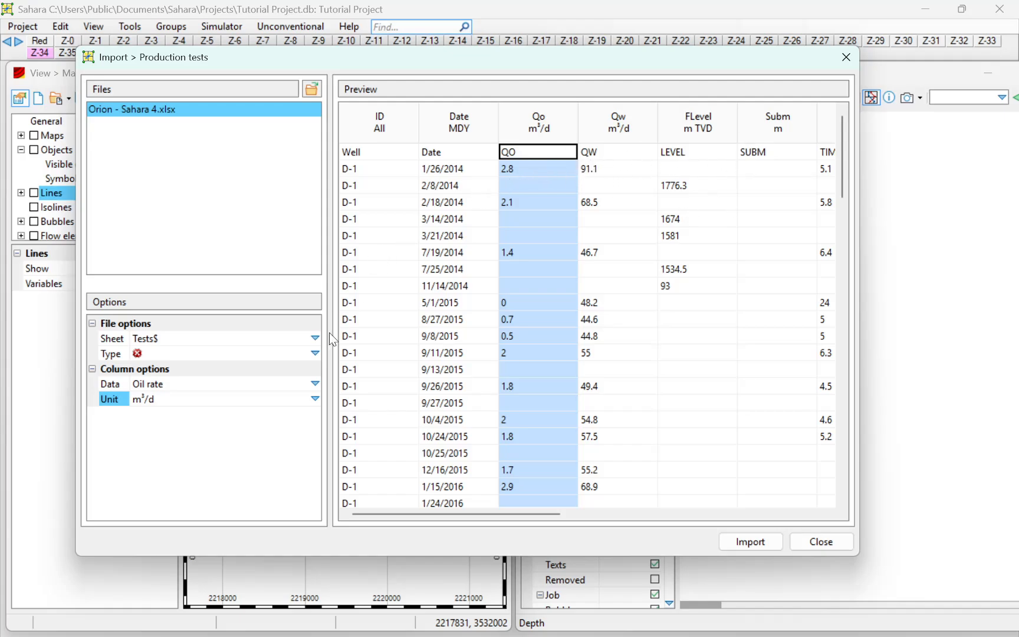
Set the import file type to General for the Tests$ sheet and review the other available test types
left_click(315, 353)
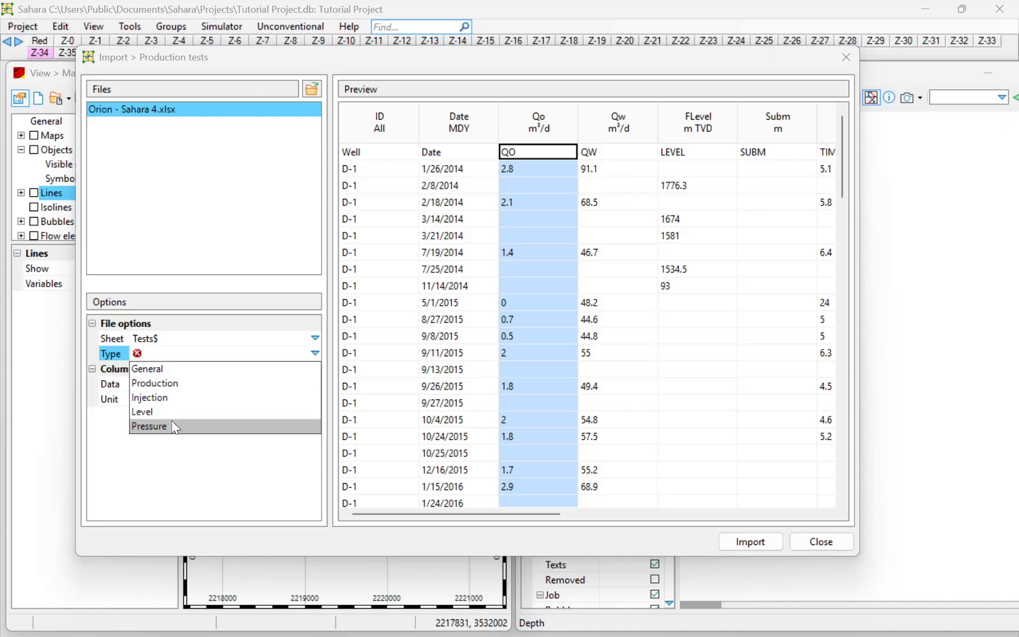
left_click(167, 372)
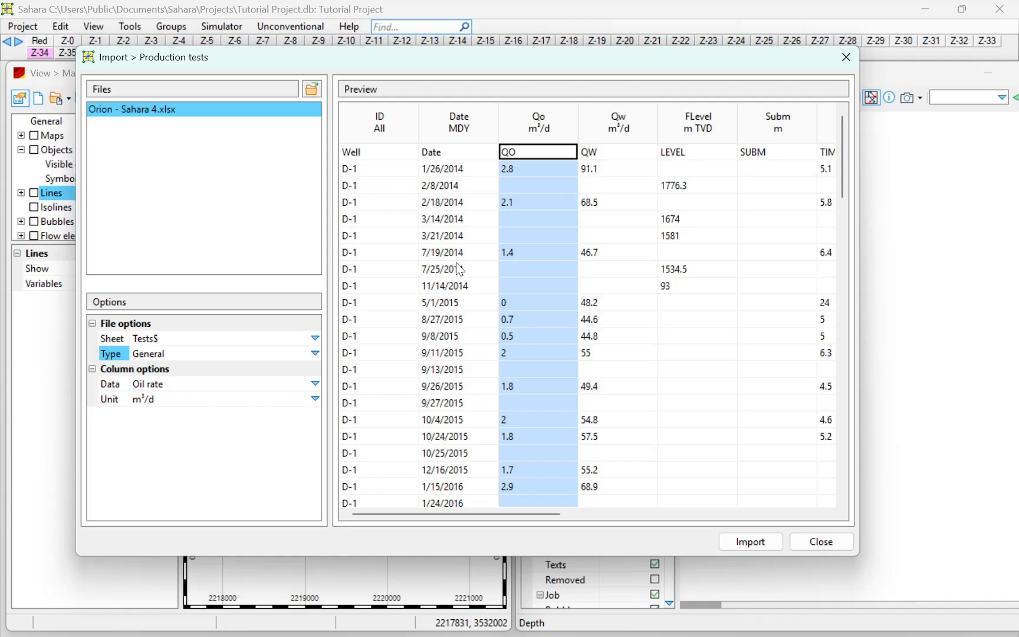
left_click(314, 354)
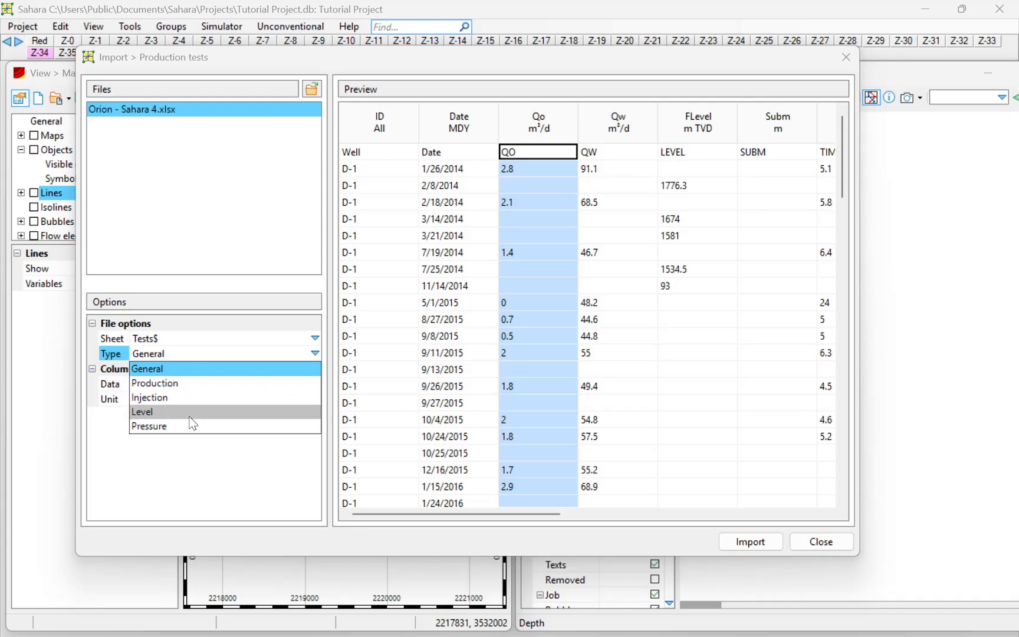
left_click(326, 367)
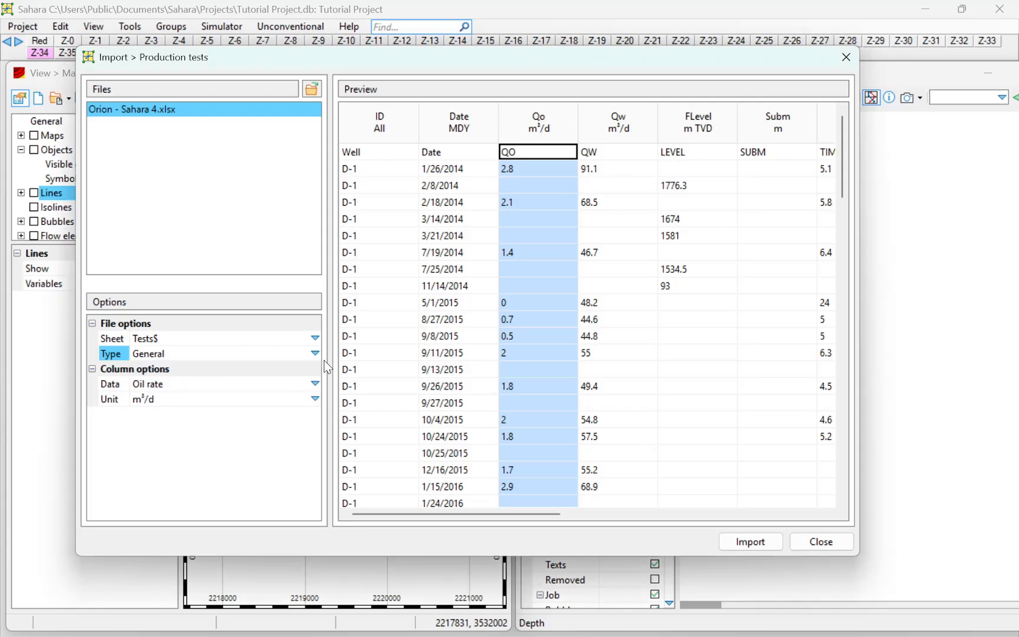
Import the production tests into the project, dismiss the import report and close the import window
left_click(758, 545)
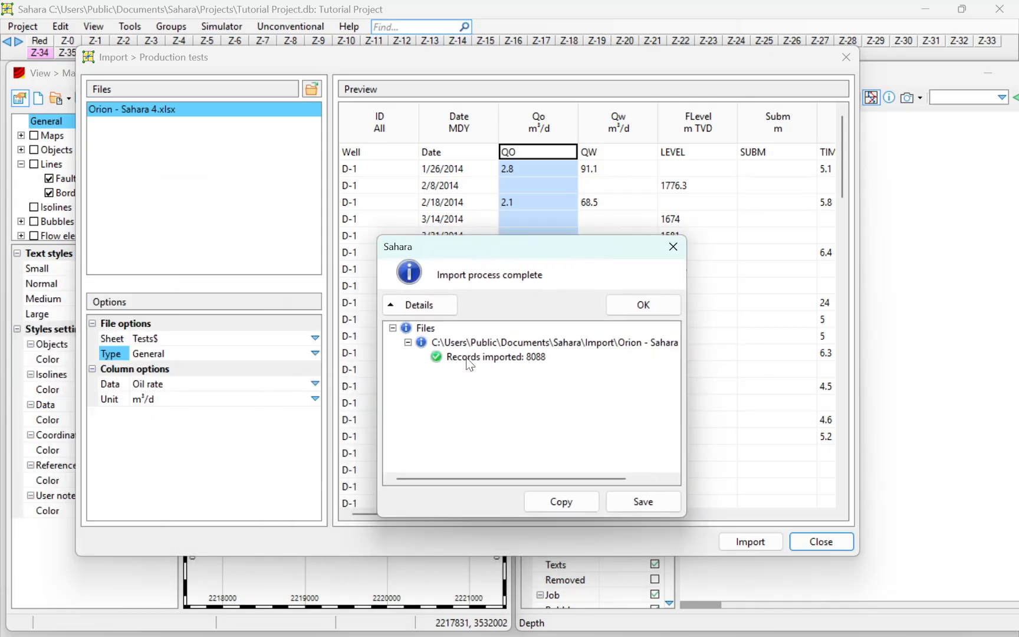
left_click(673, 246)
left_click(852, 57)
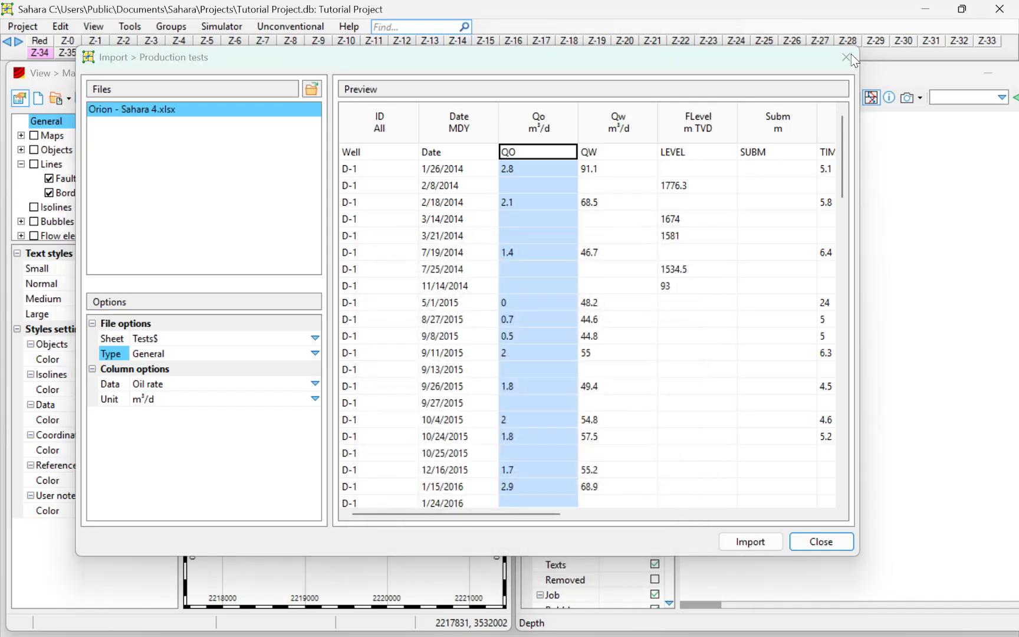
left_click(60, 26)
left_click(60, 27)
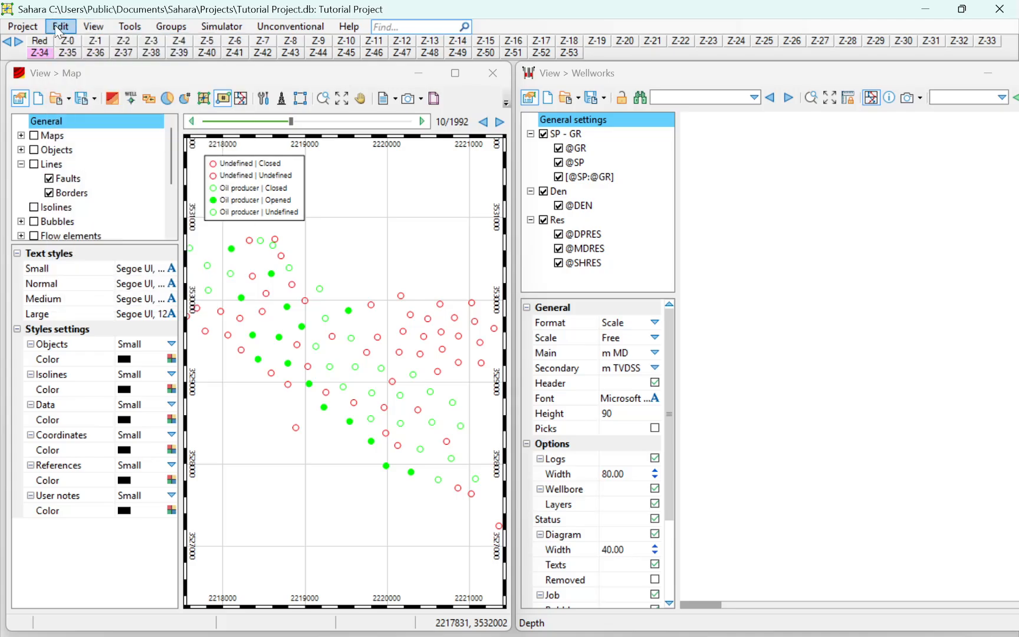
left_click(60, 26)
left_click(82, 94)
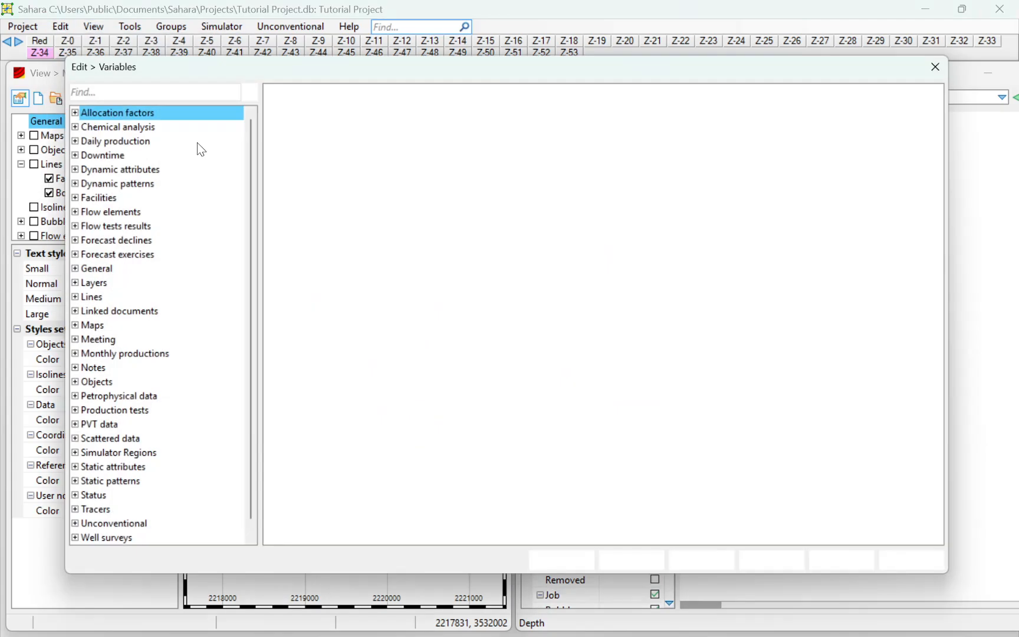
left_click(944, 64)
Open the units editor, search for "liqui" and compare the active units of liquid flow rate and liquid production
left_click(59, 27)
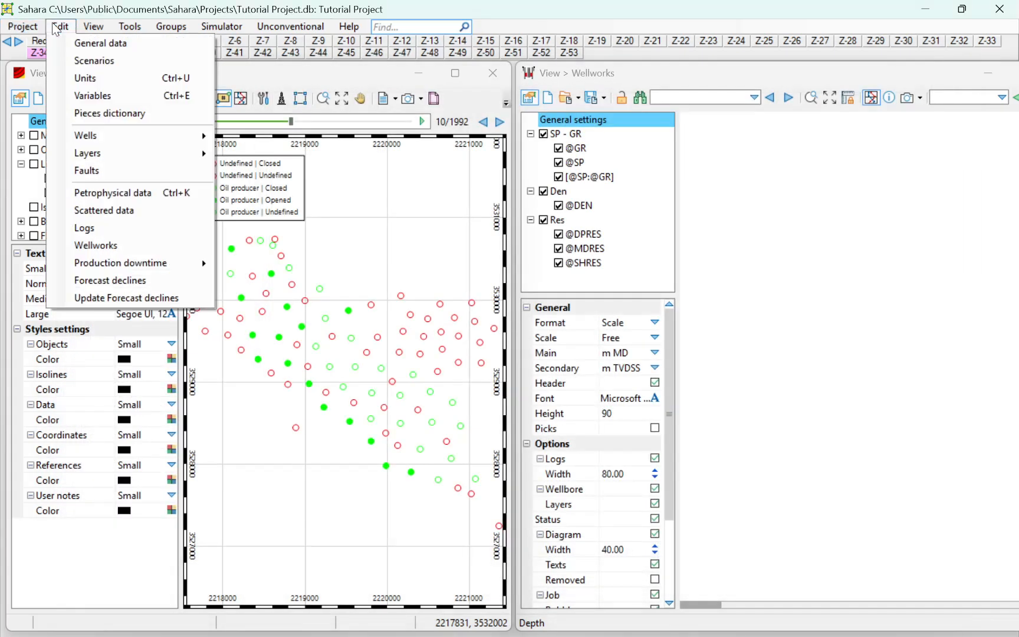
left_click(85, 79)
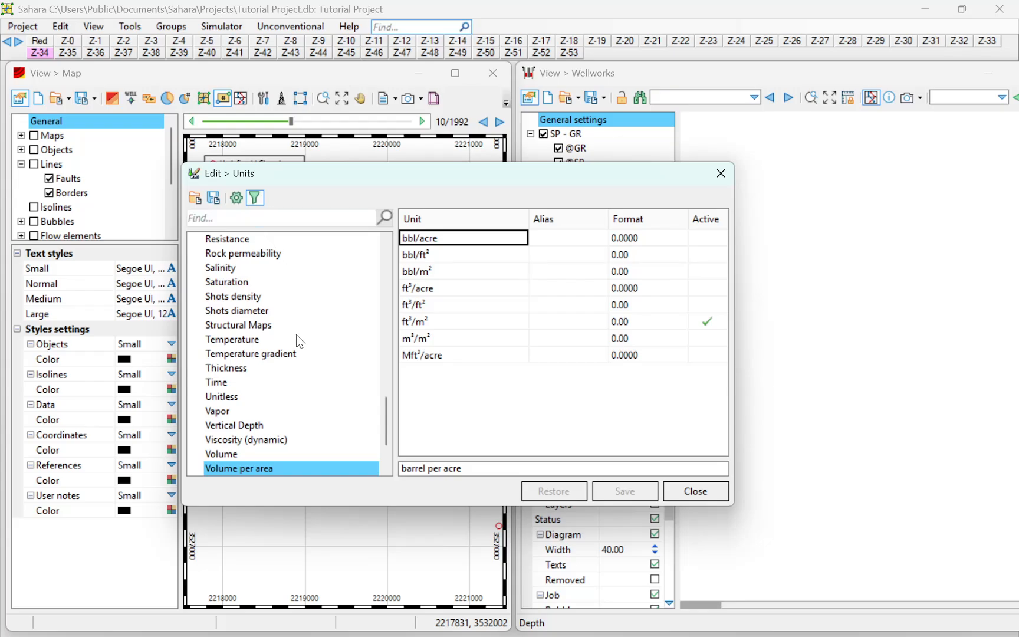
scroll(334, 341, "up", 3)
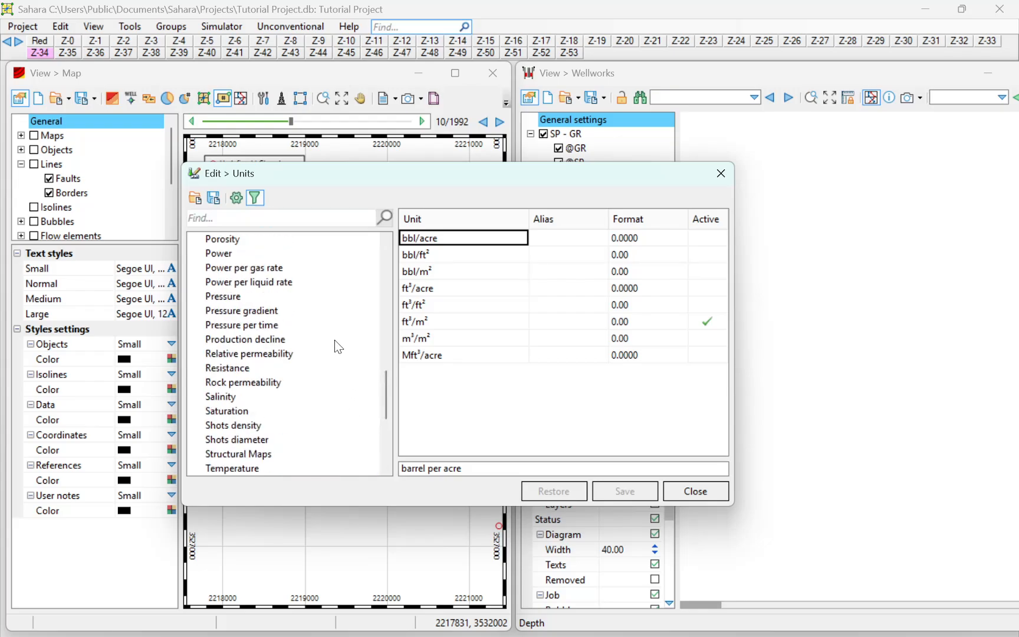
scroll(334, 341, "down", 4)
scroll(335, 340, "up", 3)
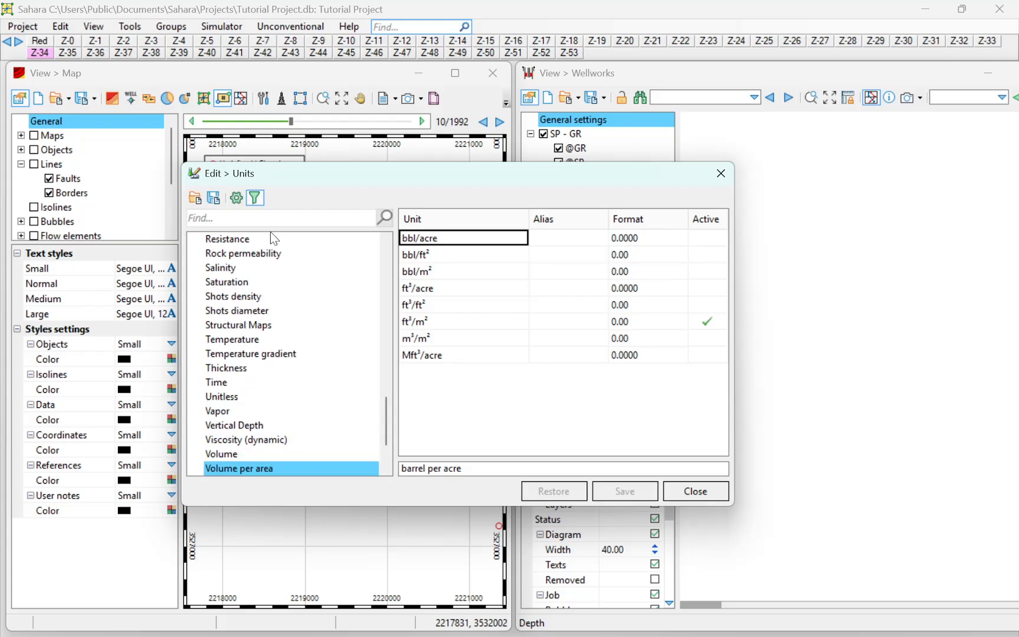
left_click(267, 221)
type("liqui")
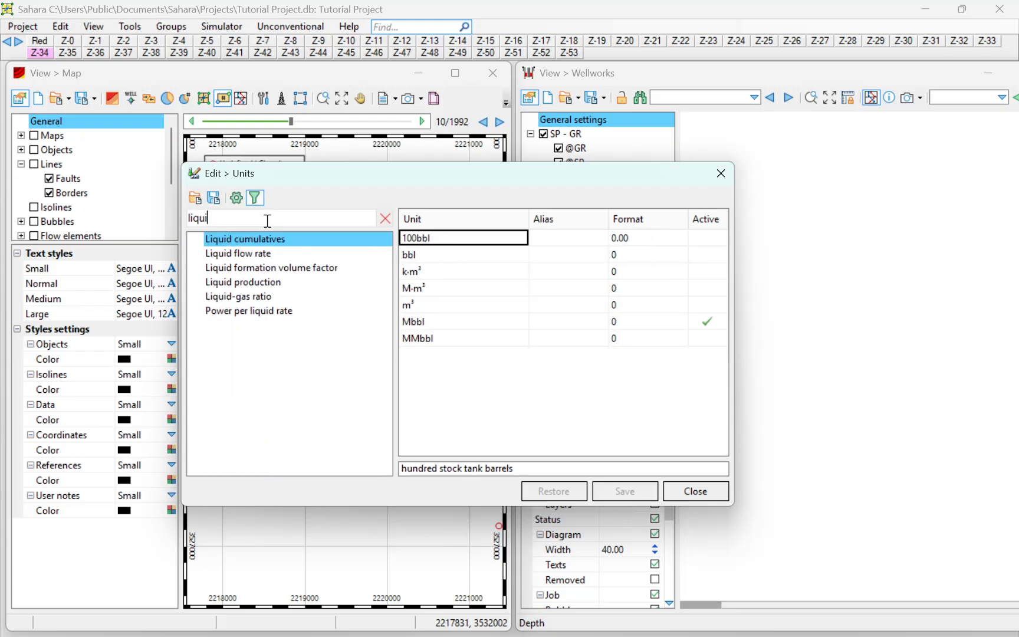
left_click(275, 253)
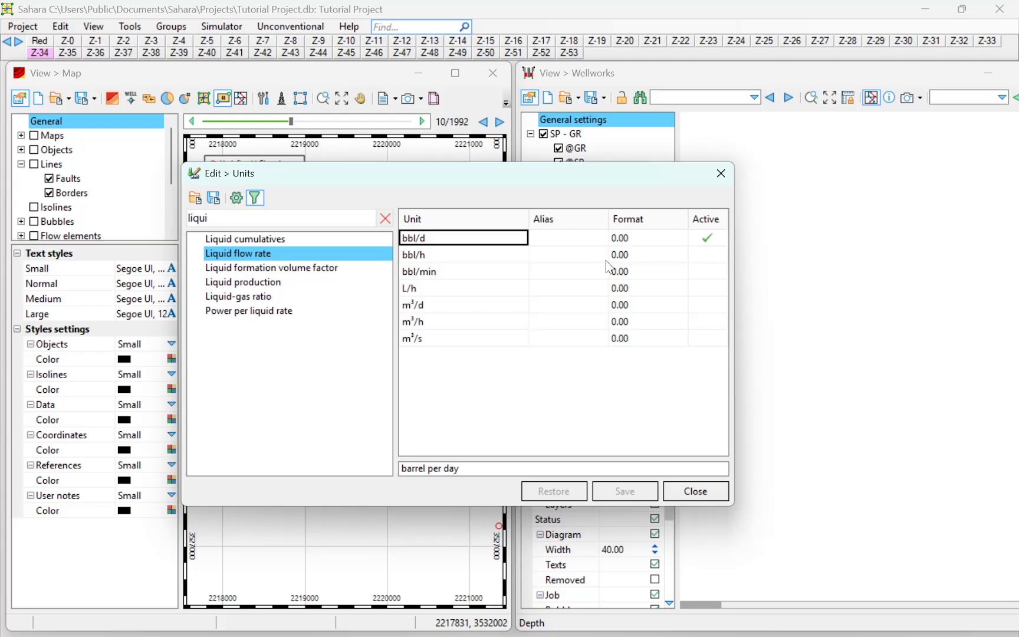
left_click(268, 287)
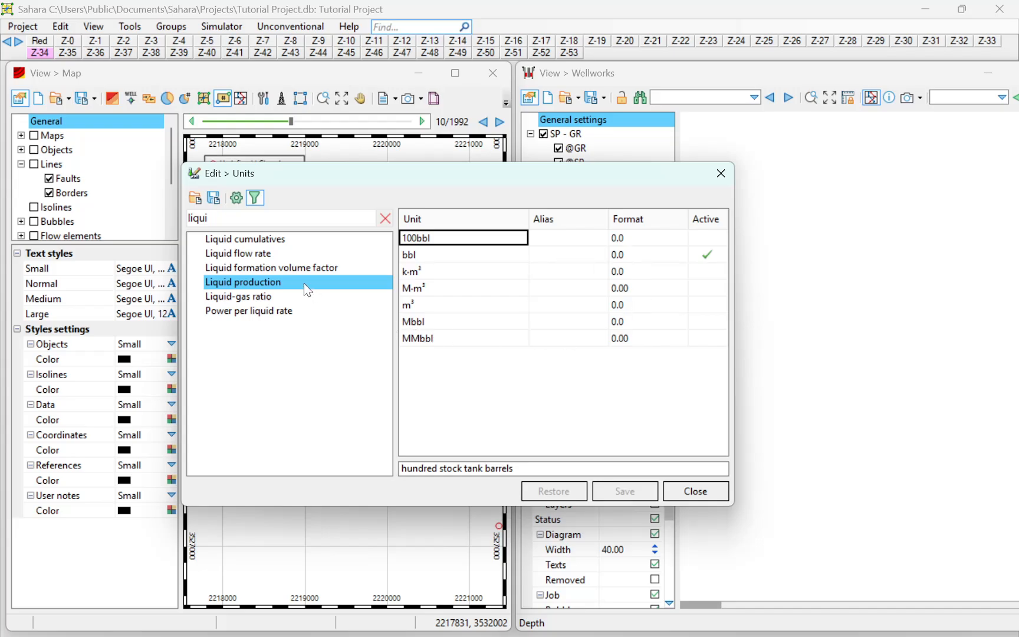
left_click(274, 254)
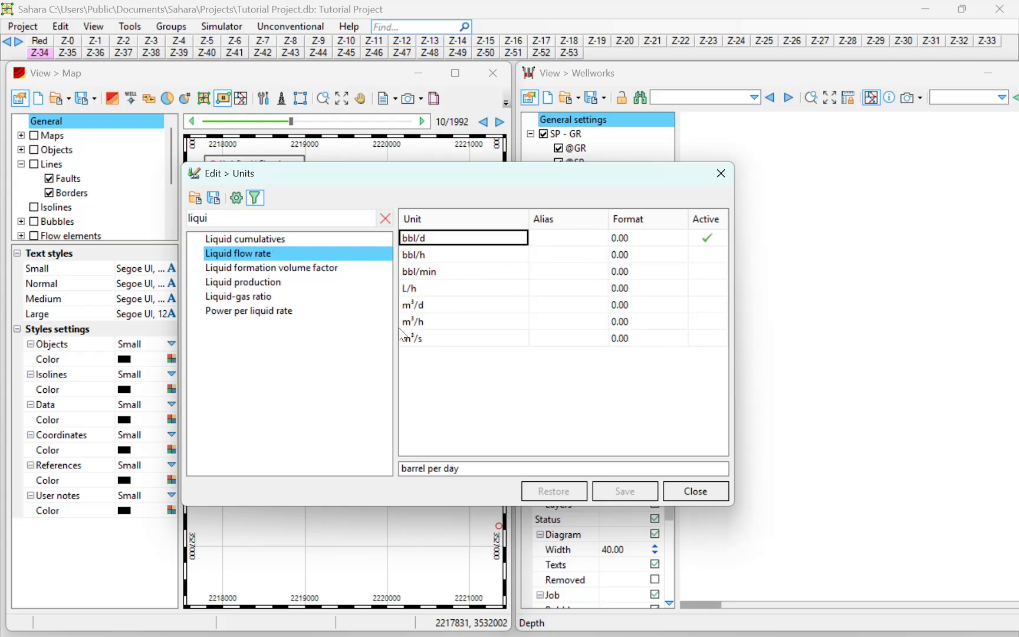
left_click(279, 283)
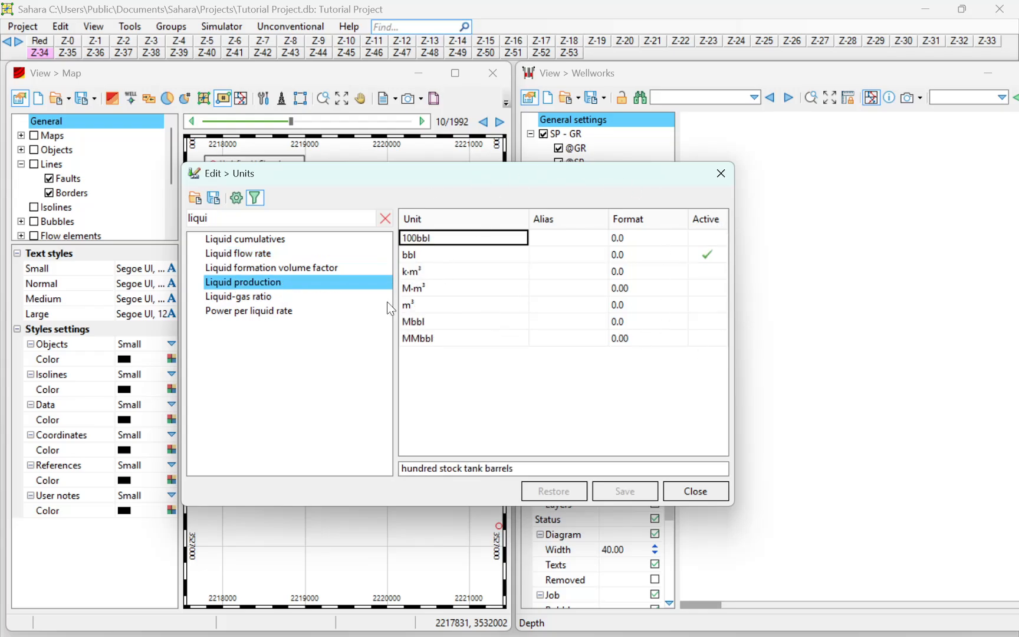
Search the units for "gas", compare the active units of gas flow rate and gas production, and close the units editor
left_click_drag(283, 219, 71, 211)
key("BackSpace")
type("gas")
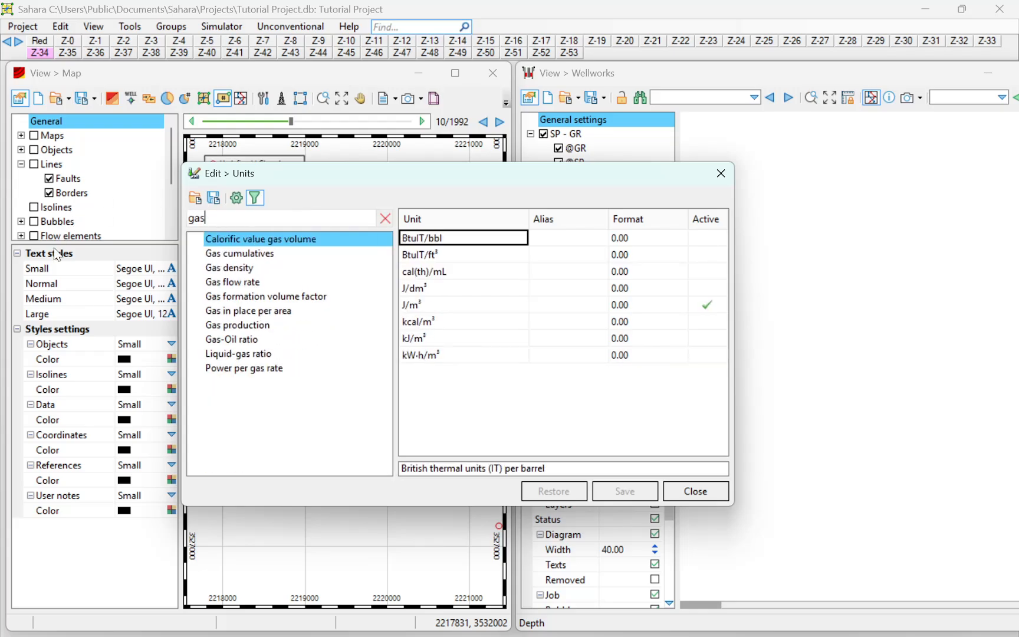
left_click(226, 286)
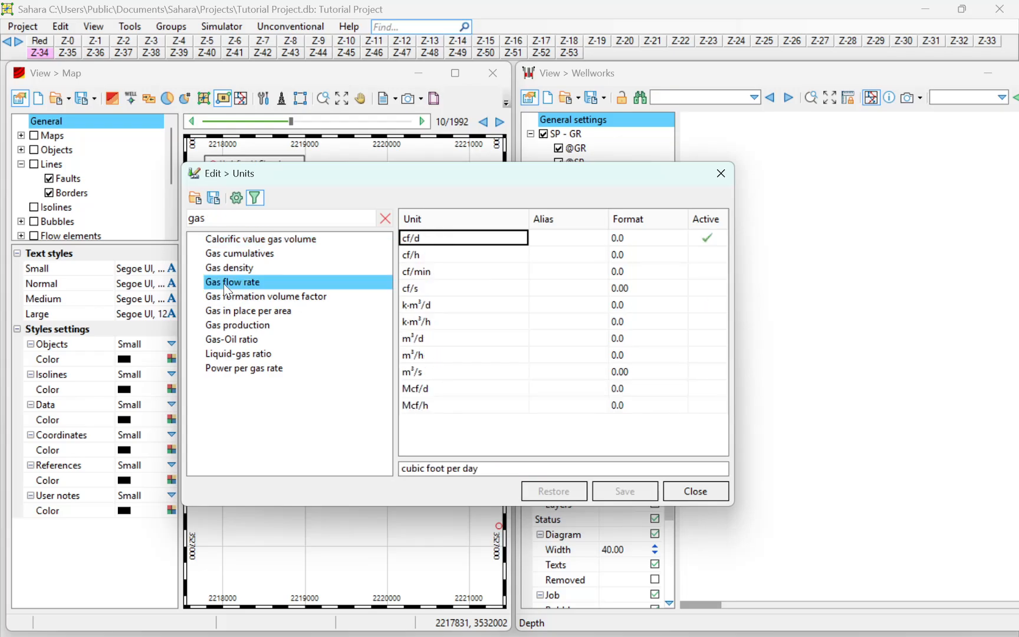
left_click(229, 328)
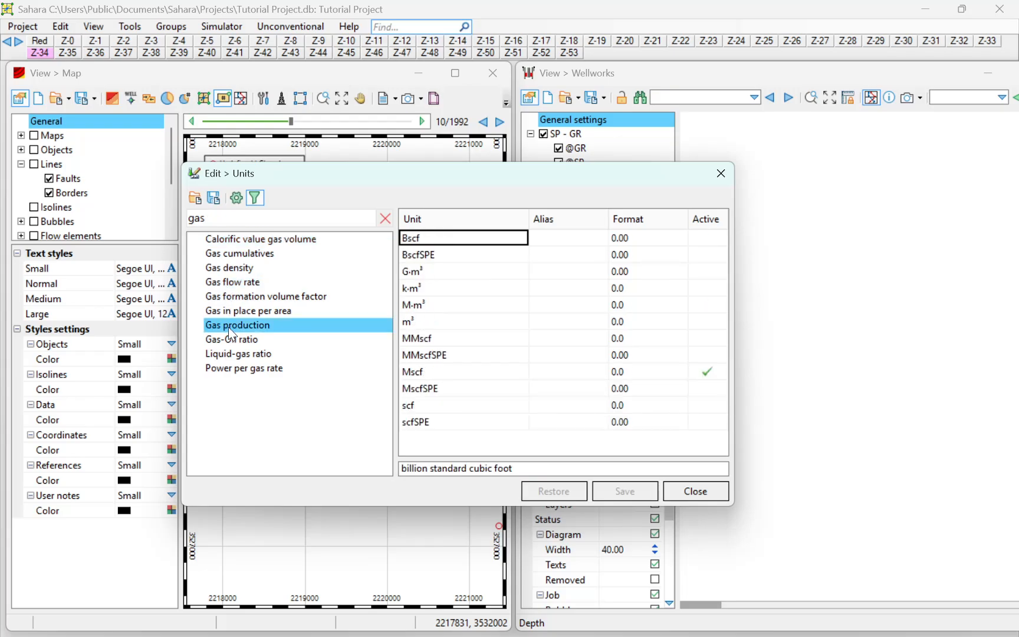
left_click(245, 267)
left_click(245, 283)
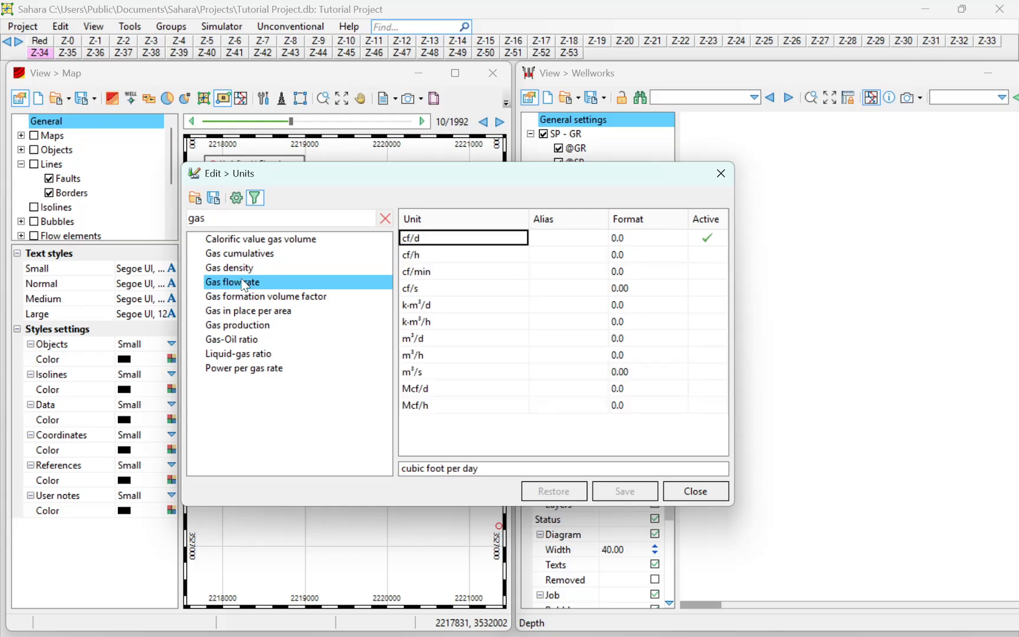
left_click(246, 328)
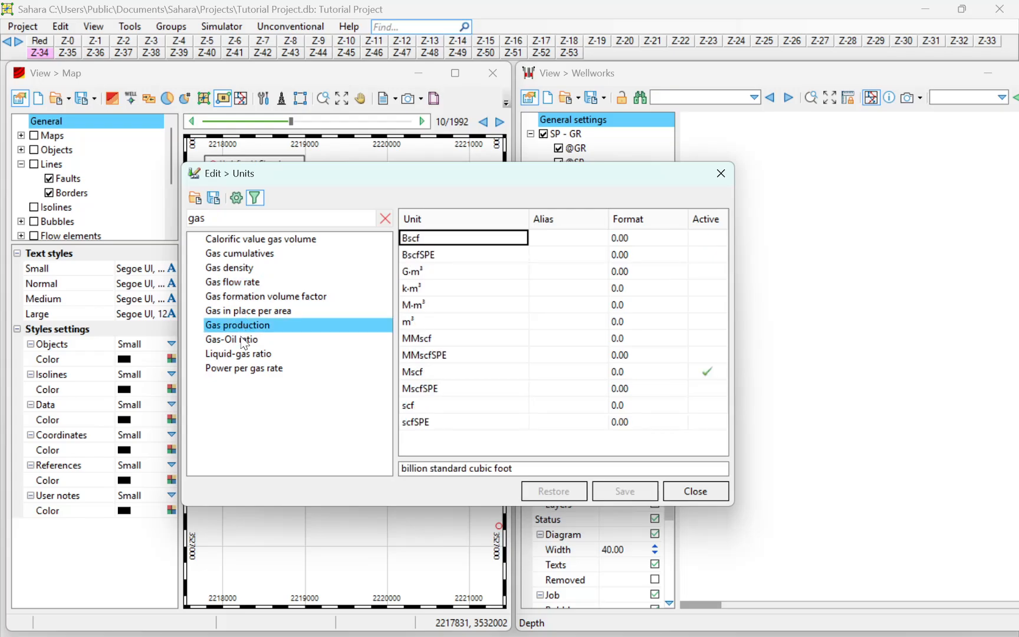
left_click(696, 492)
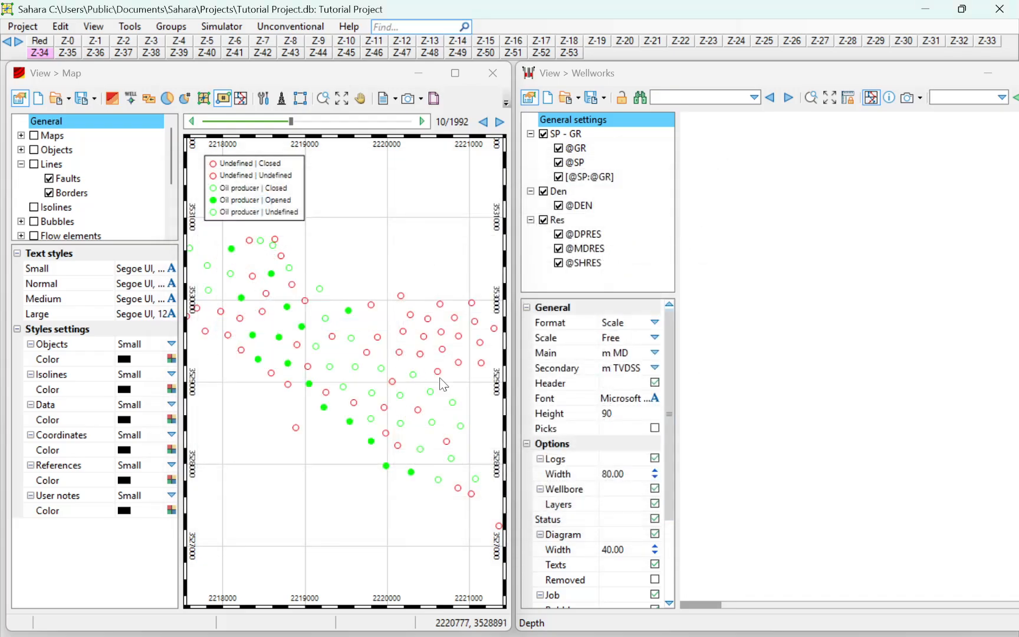